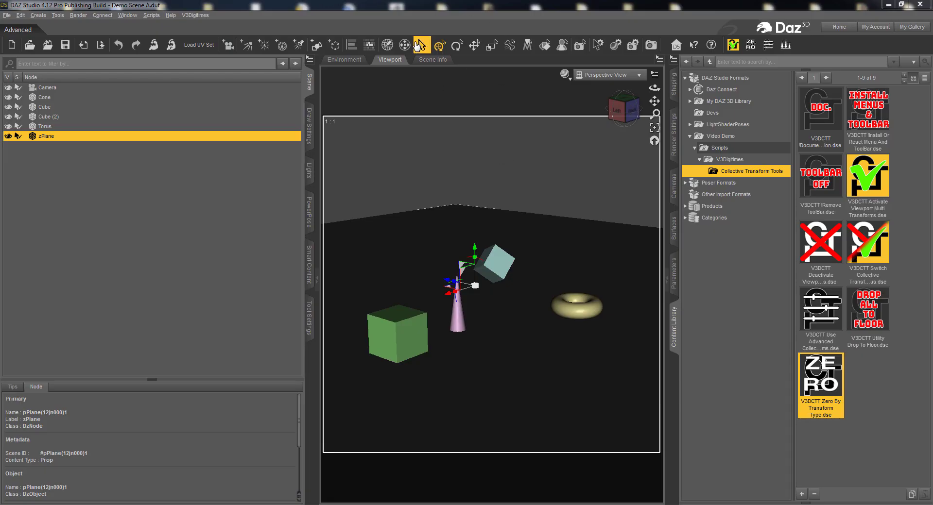
Step: Switch to the Rotate tool, then run Use Advanced Collective Transforms, view its Rotate tab, and close it
click(423, 46)
click(455, 47)
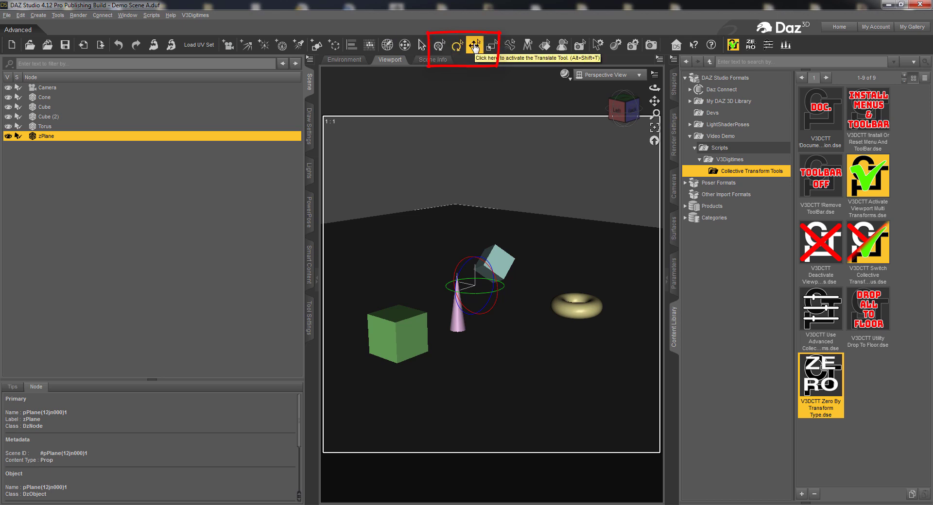
double_click(821, 304)
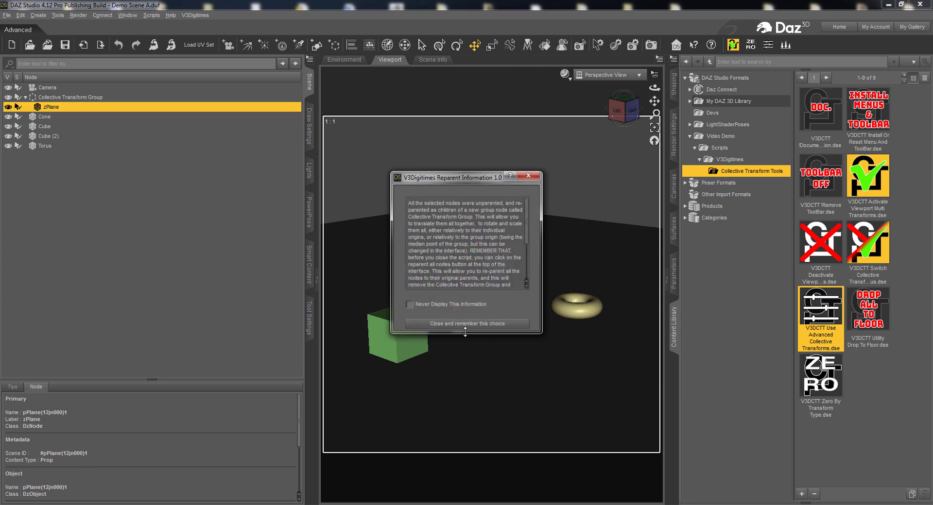
click(472, 330)
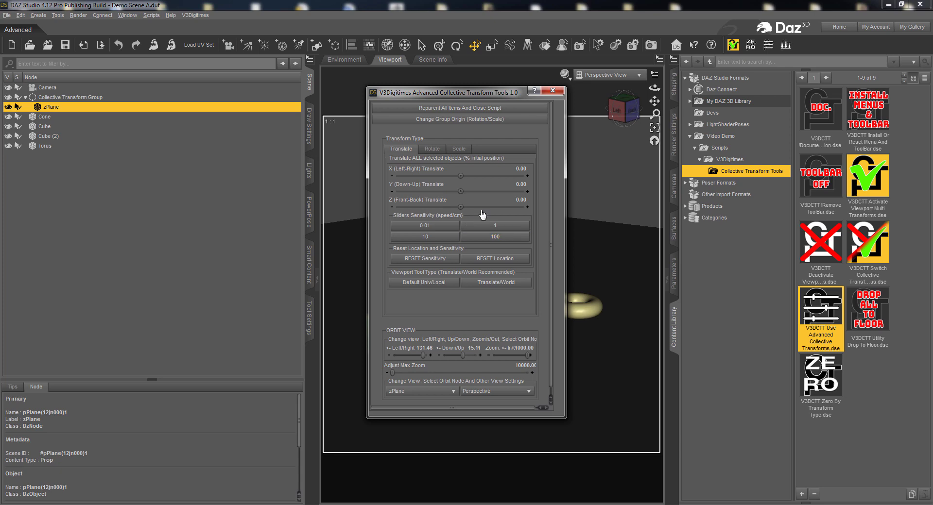
click(429, 151)
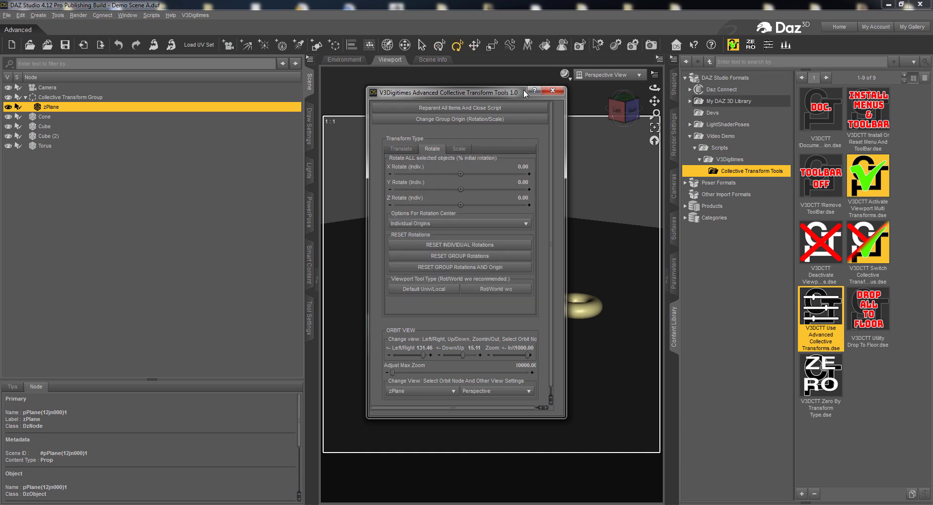
click(552, 90)
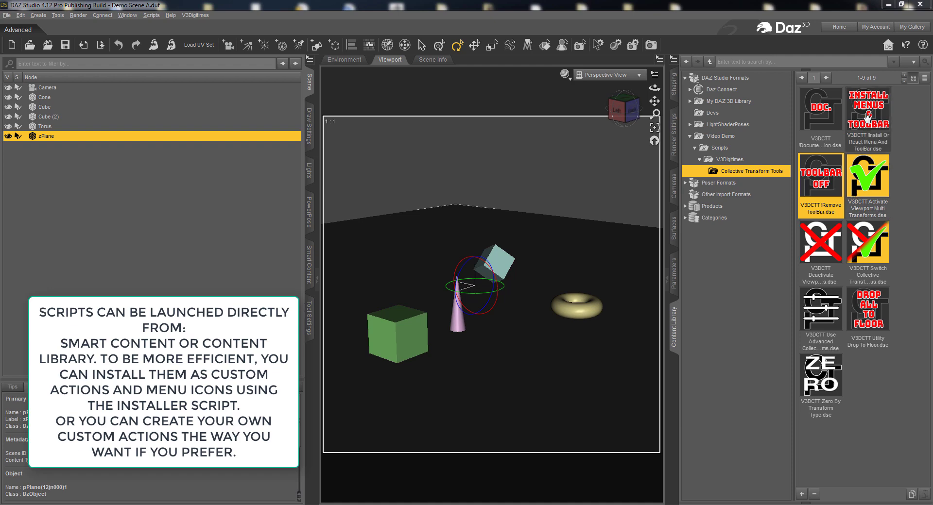
Step: Install the custom menu and toolbar icons and check the new V3Digitimes menu
click(868, 116)
double_click(868, 116)
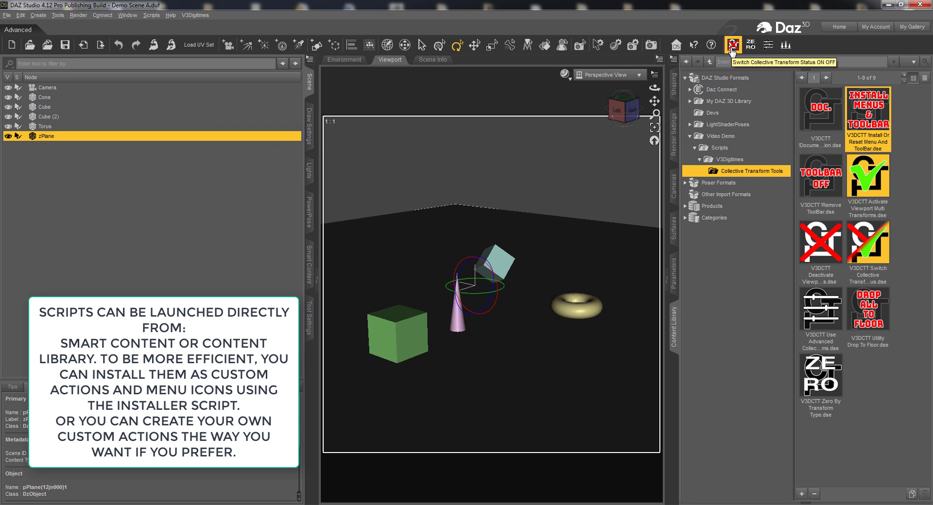
click(195, 15)
mouse_move(219, 26)
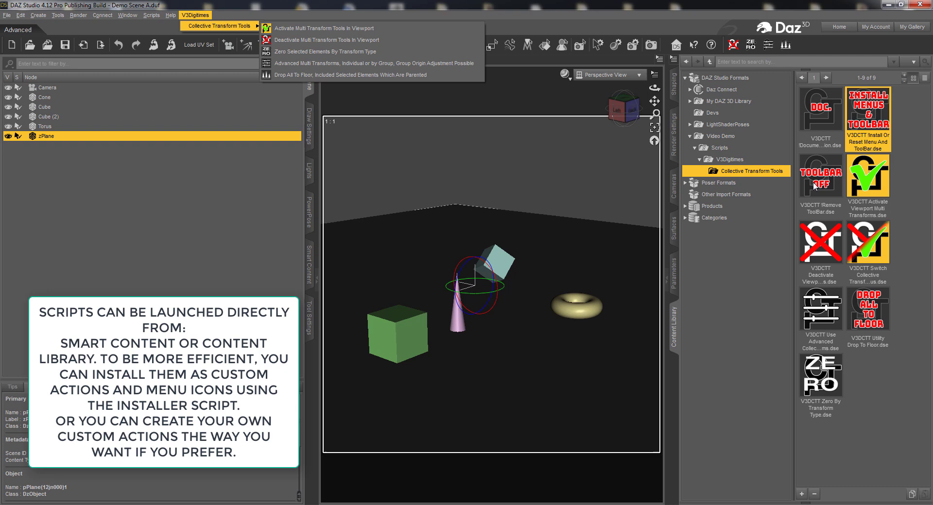
Step: Remove the custom toolbar, reinstall it, and open the ACTTDoc.pdf documentation
click(825, 191)
double_click(824, 191)
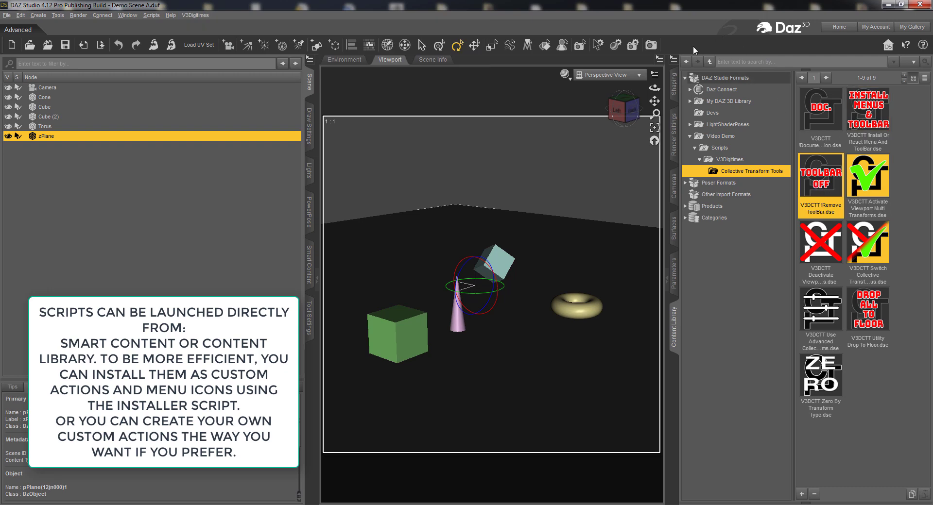
double_click(861, 147)
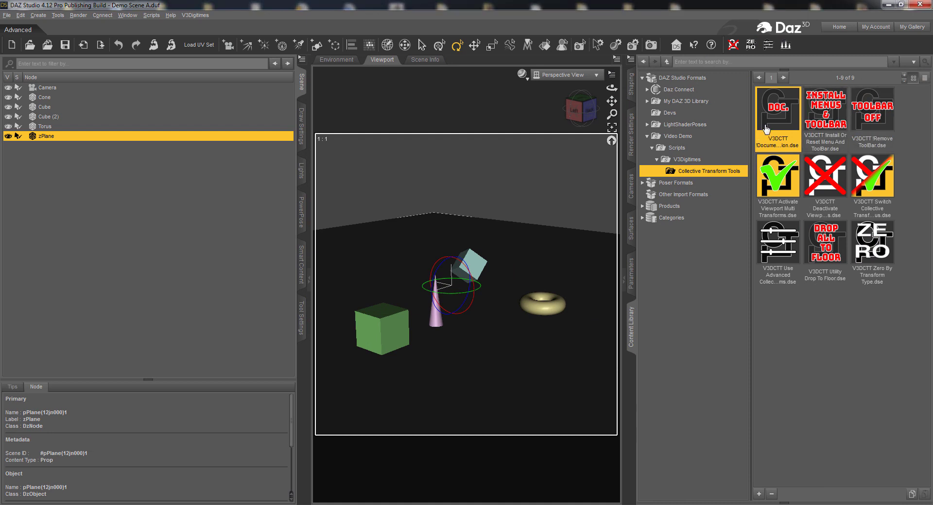
drag(766, 128, 503, 264)
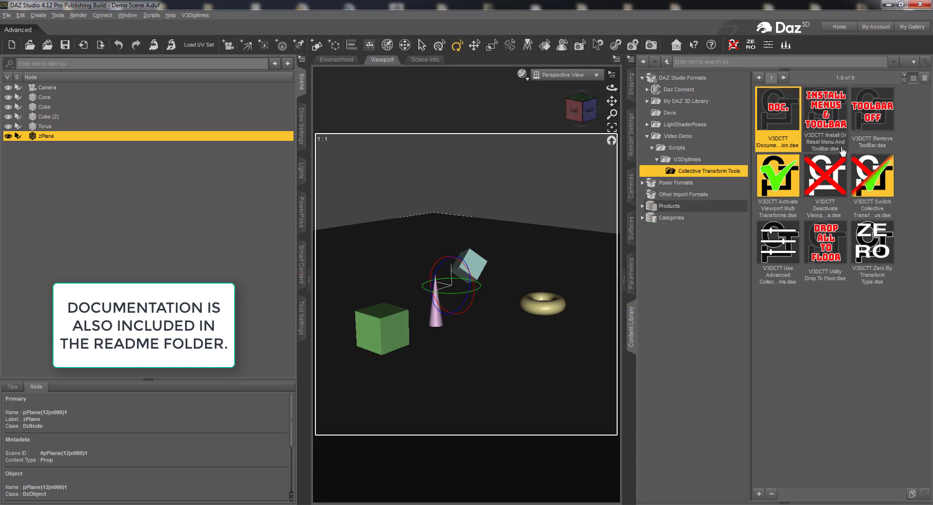
Step: Browse the Collective Transform Tools scripts, from the installer to Switch Collective Transform Status
click(831, 133)
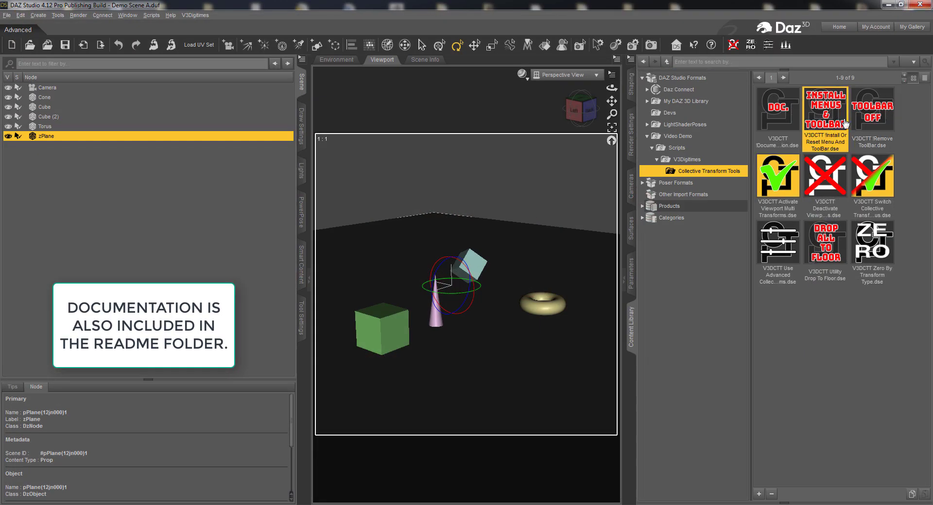
click(866, 126)
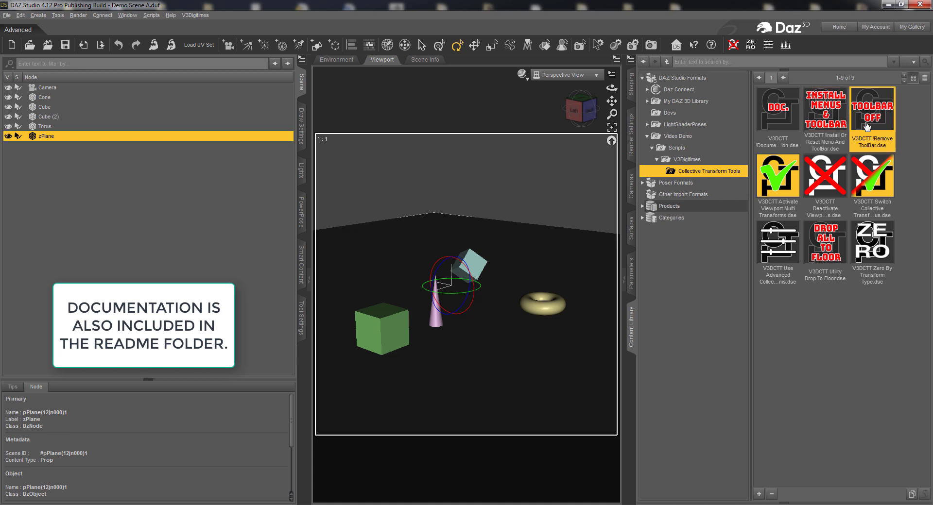
click(780, 189)
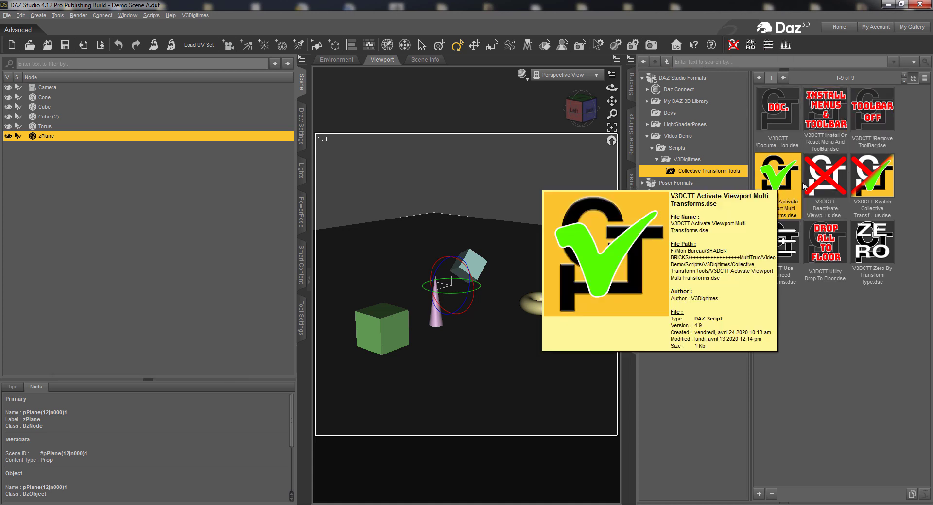
key(Right)
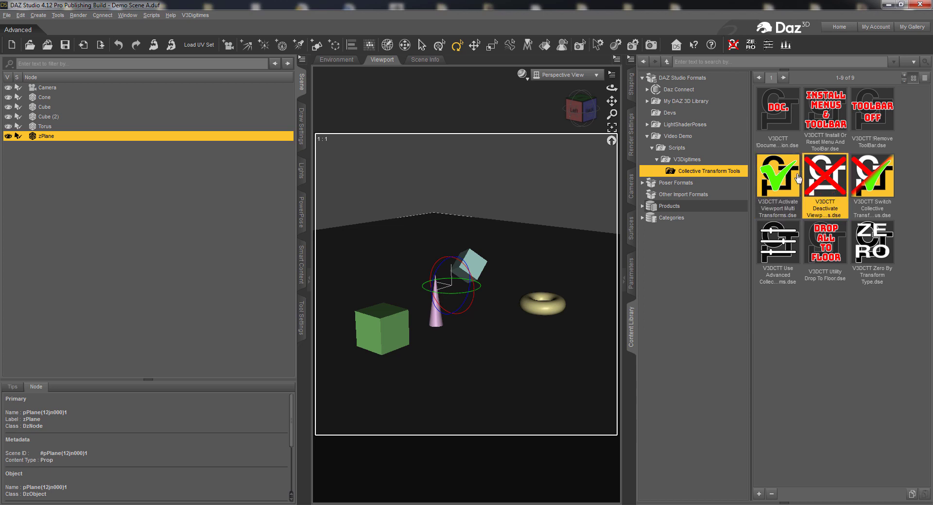
click(798, 177)
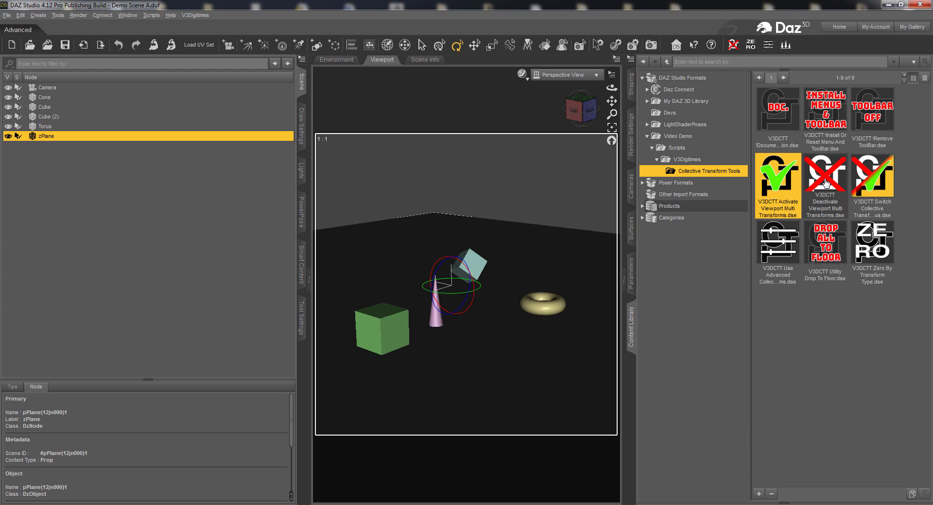
mouse_move(825, 183)
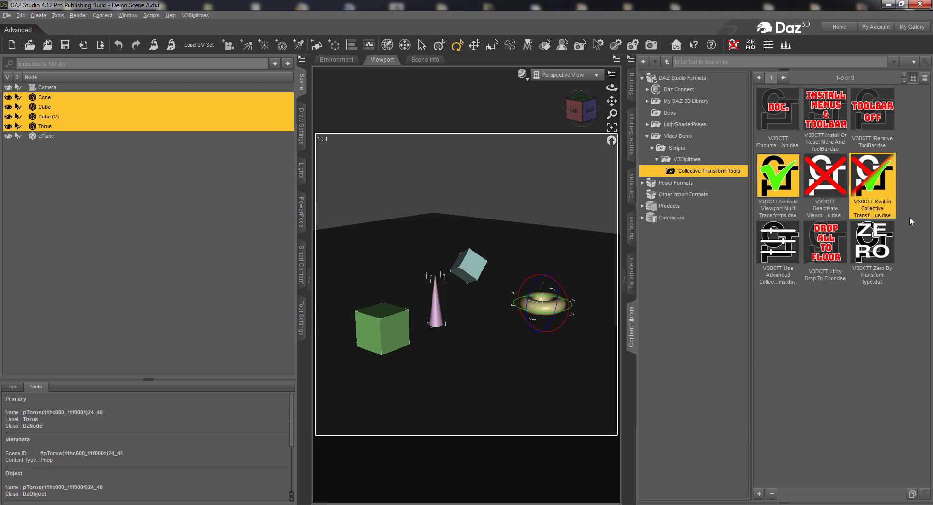
click(872, 177)
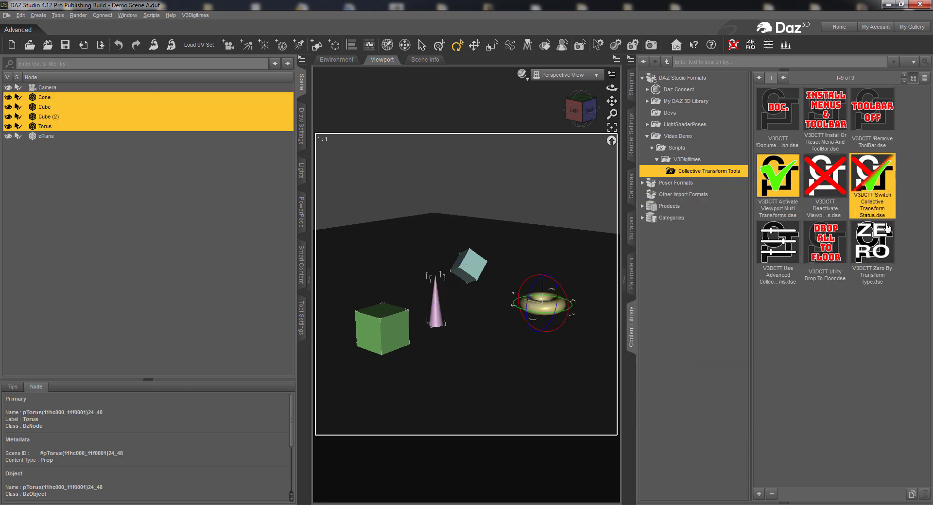
mouse_move(871, 188)
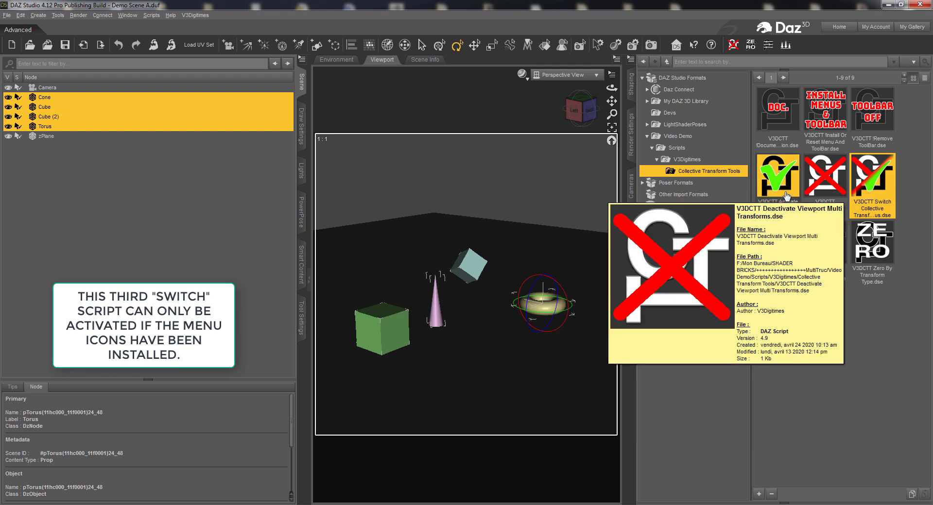
Step: Turn on viewport multi transforms, then toggle collective transform status back off
click(790, 191)
double_click(789, 191)
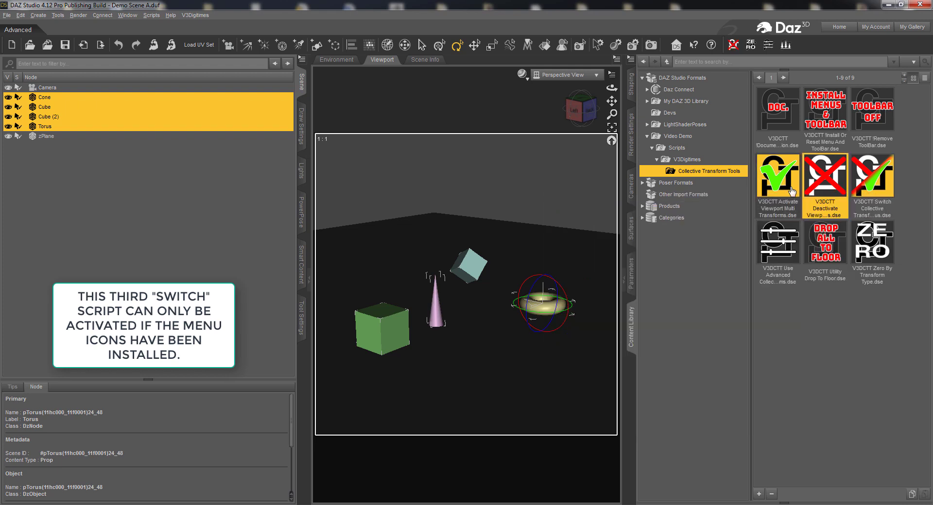
click(886, 184)
double_click(885, 184)
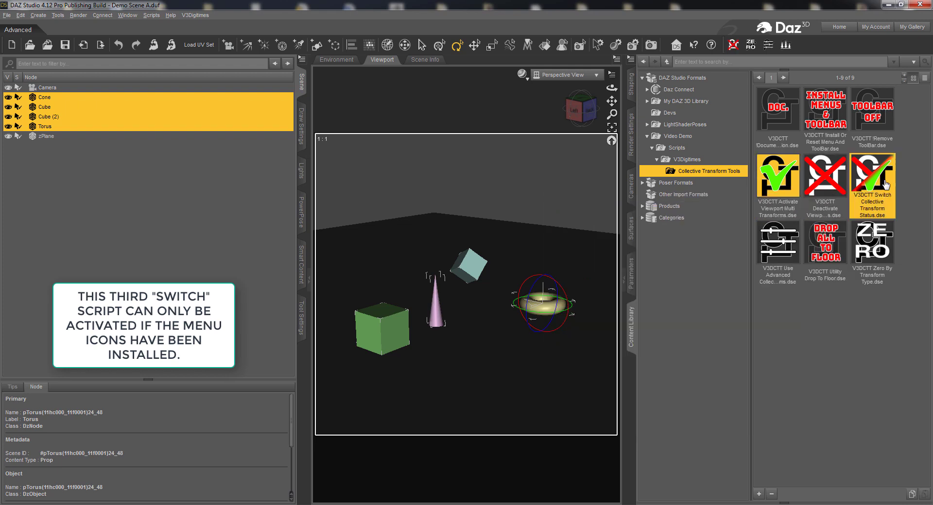
click(779, 246)
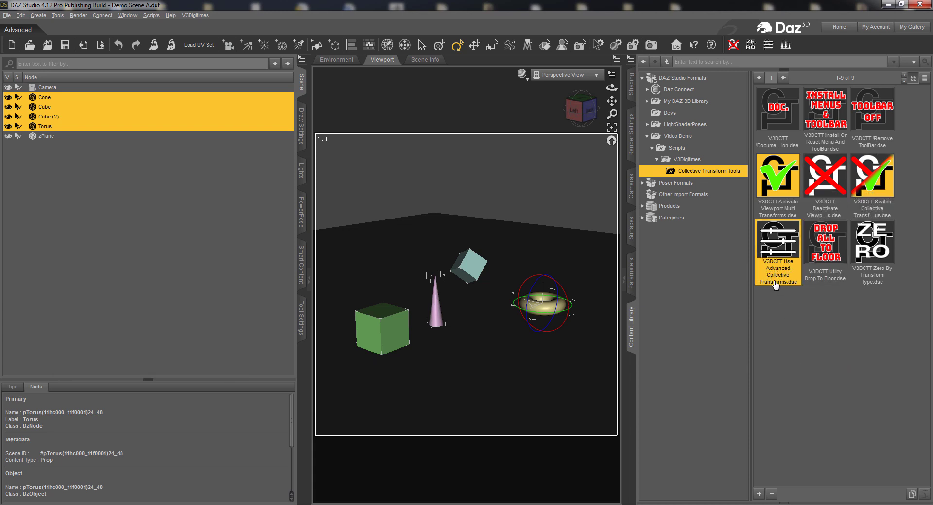
mouse_move(790, 288)
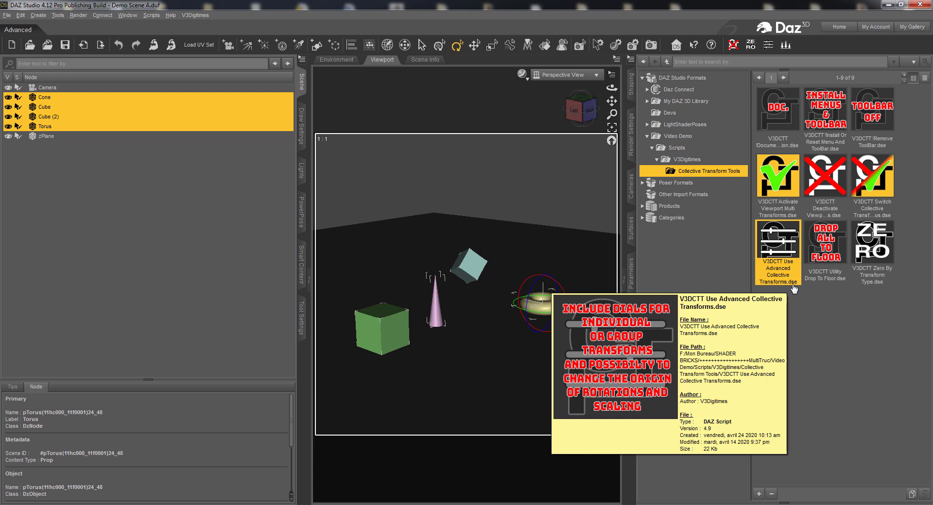
click(810, 266)
mouse_move(846, 263)
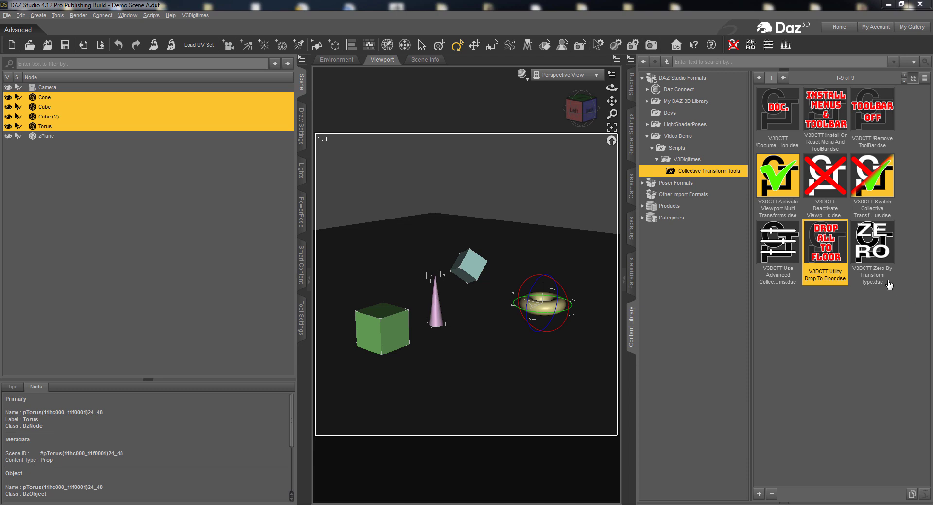
click(876, 274)
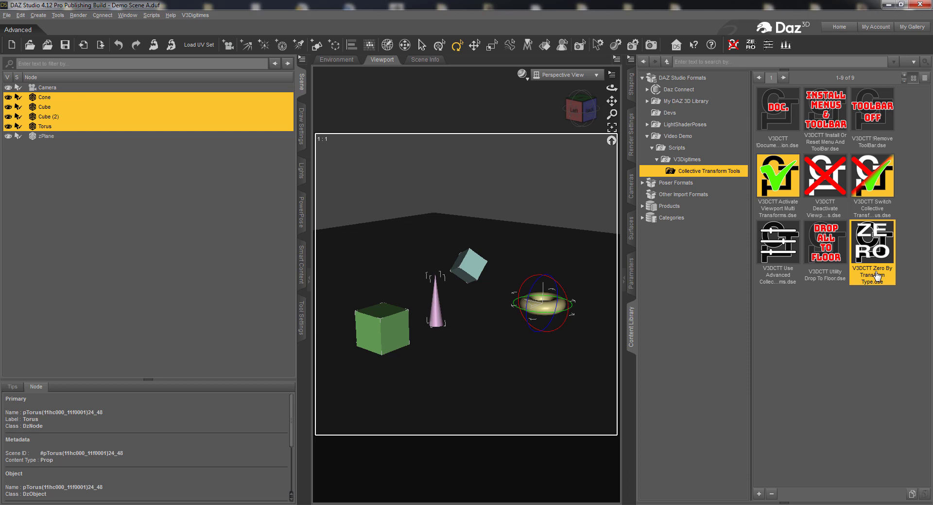
mouse_move(877, 275)
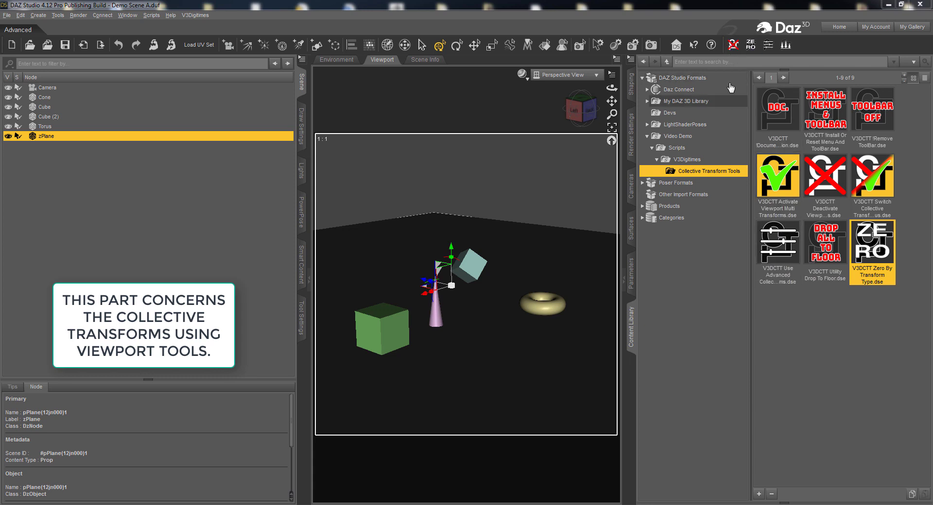
Step: Turn collective transform on and select Cube (2), Cone, the teal Cube and Torus
click(733, 44)
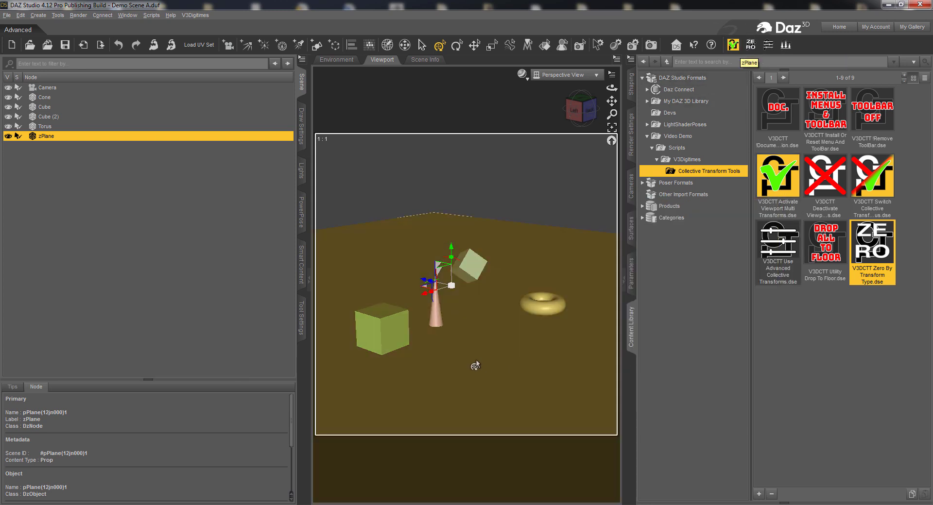
click(400, 343)
ctrl+click(436, 311)
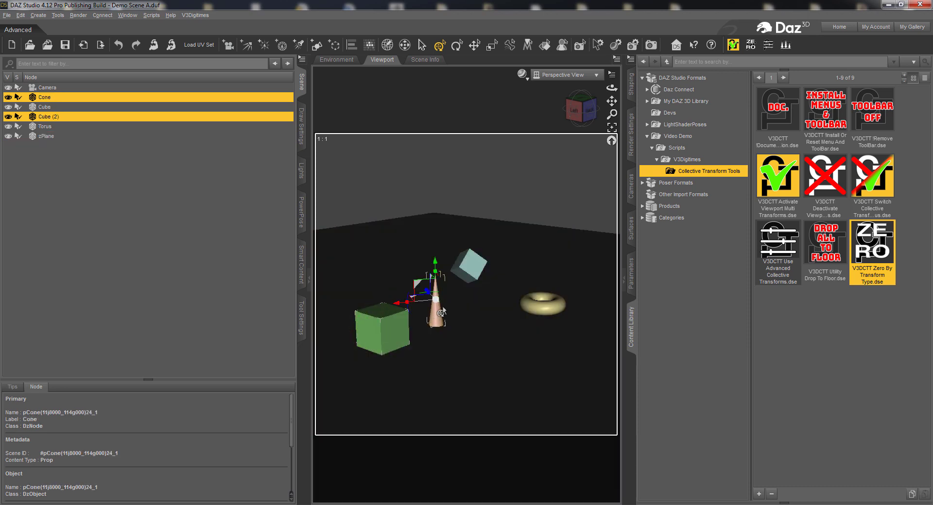
ctrl+click(467, 276)
ctrl+click(527, 308)
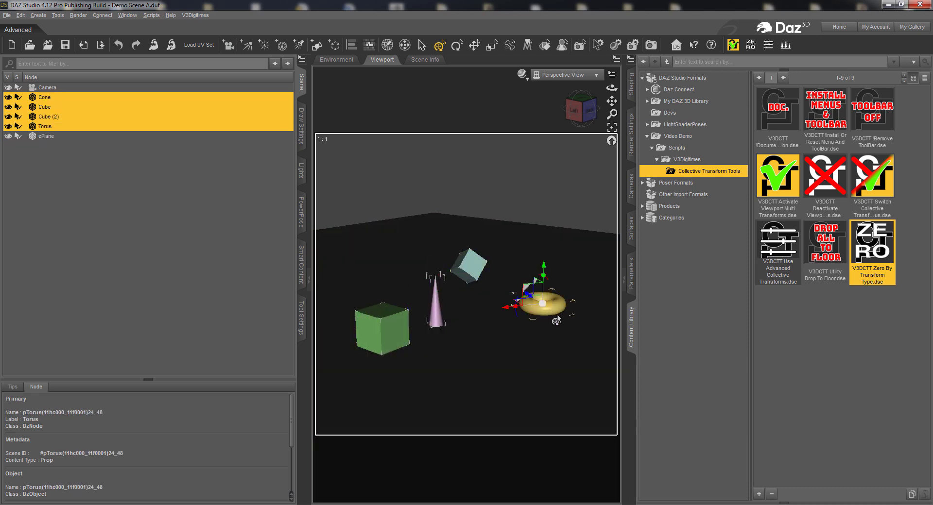
Step: Move and rotate the selection together, then turn collective transforms off and move the torus alone
drag(507, 314, 469, 321)
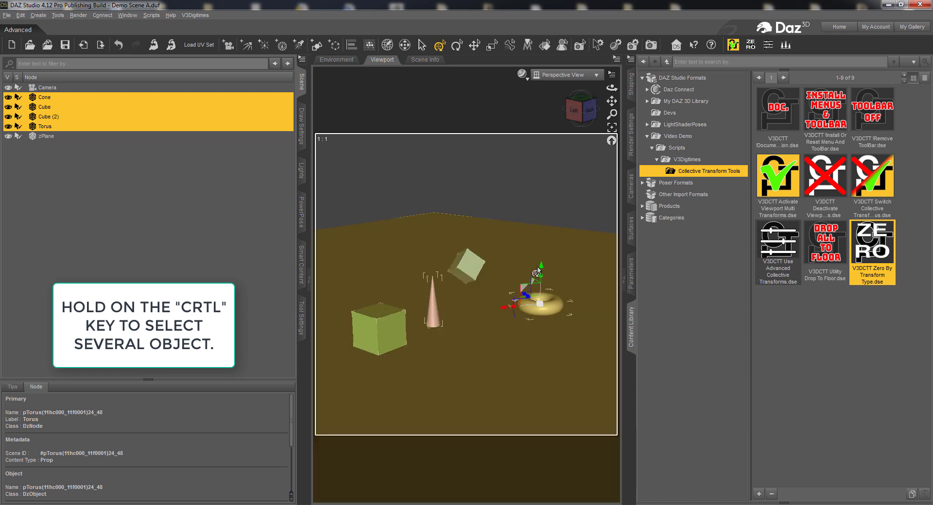
drag(537, 271, 548, 227)
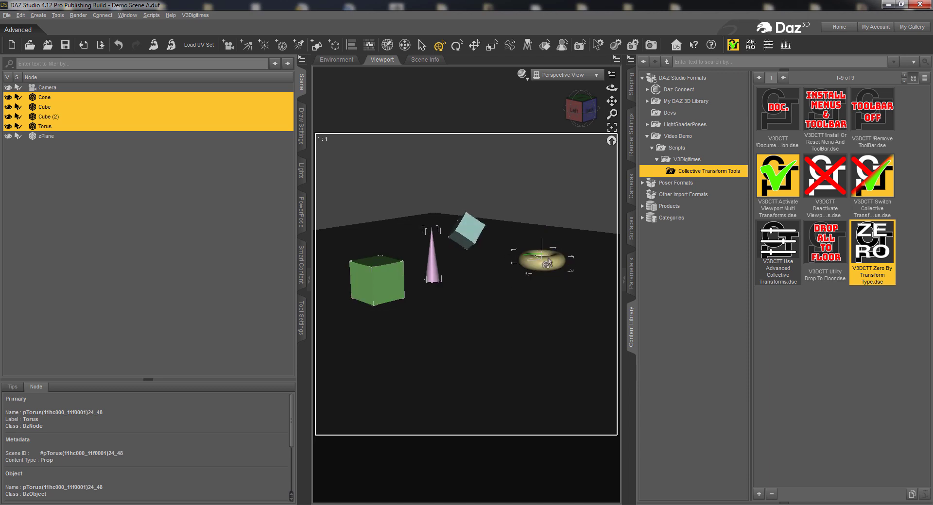
drag(548, 263, 532, 282)
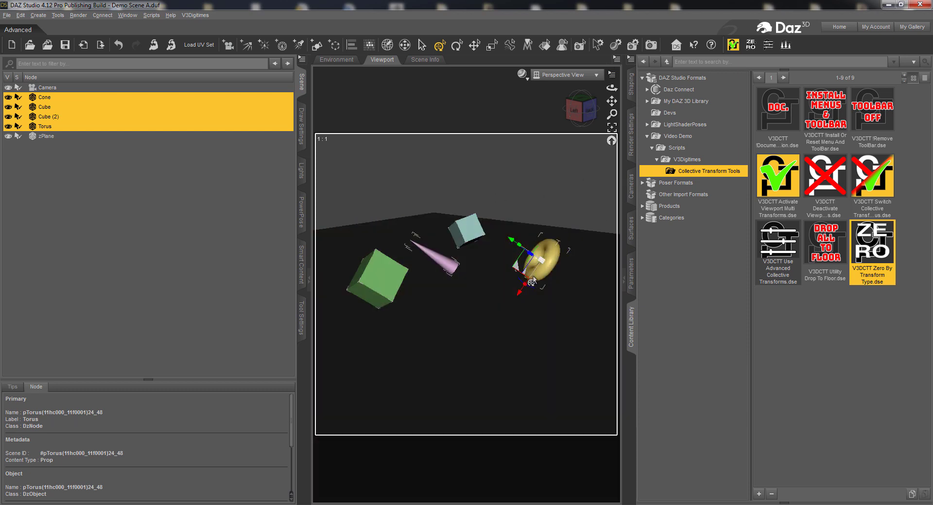
drag(525, 287, 543, 266)
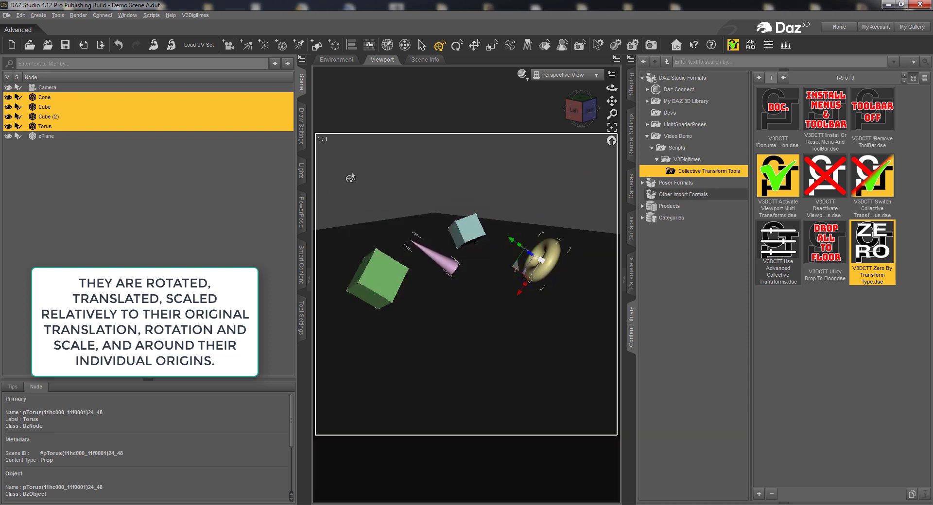
click(731, 46)
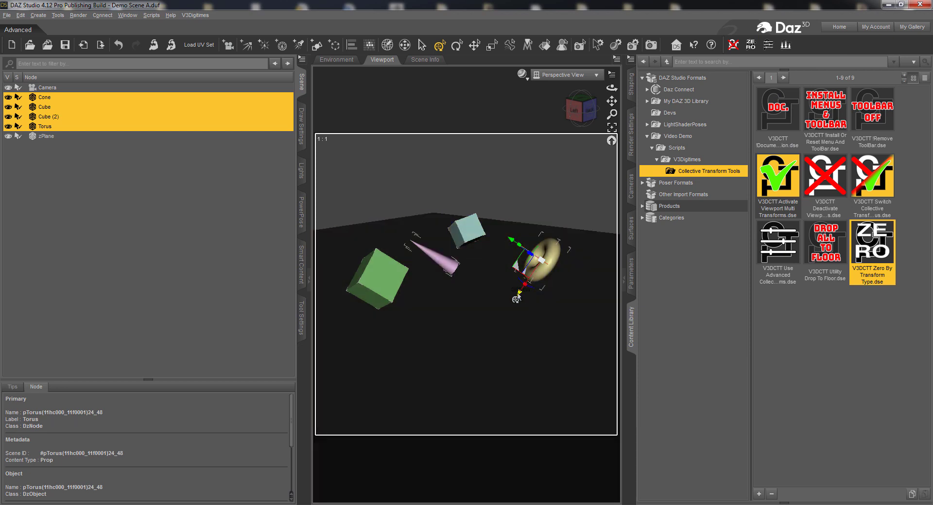
drag(519, 294, 491, 291)
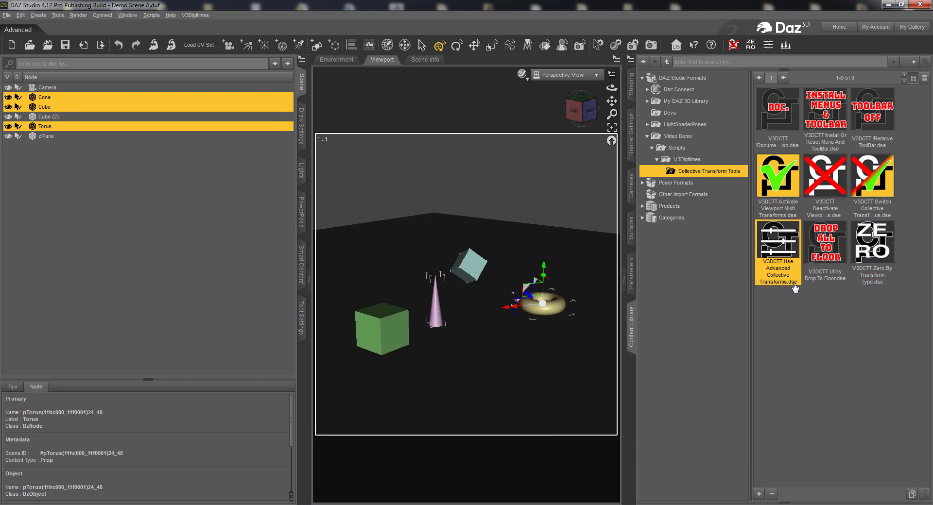
Step: Run Use Advanced Collective Transforms, dismiss the regrouping note, and move its window aside
drag(785, 286, 427, 311)
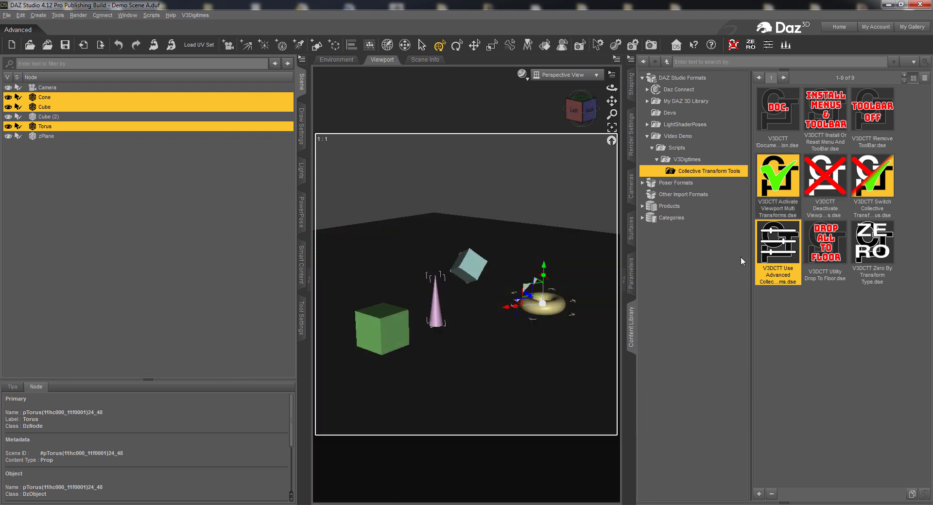
double_click(767, 253)
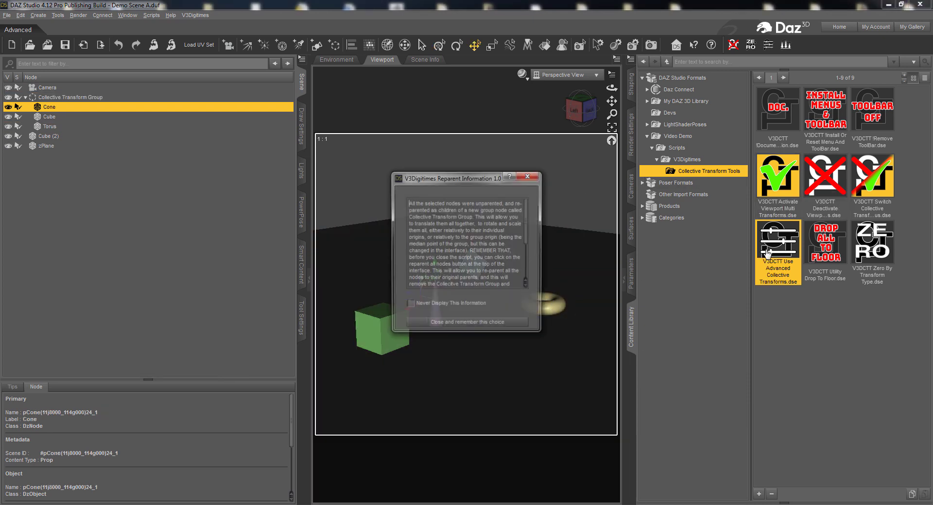
click(466, 324)
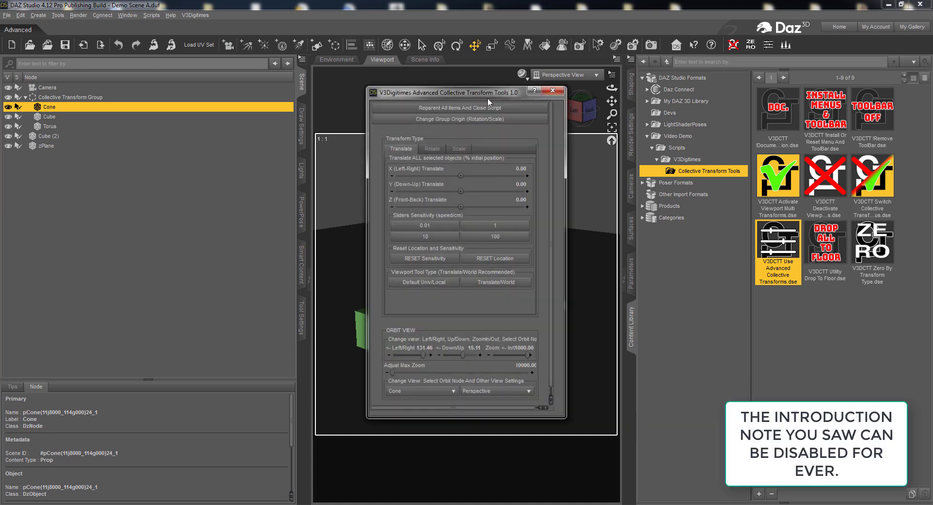
drag(502, 96, 231, 73)
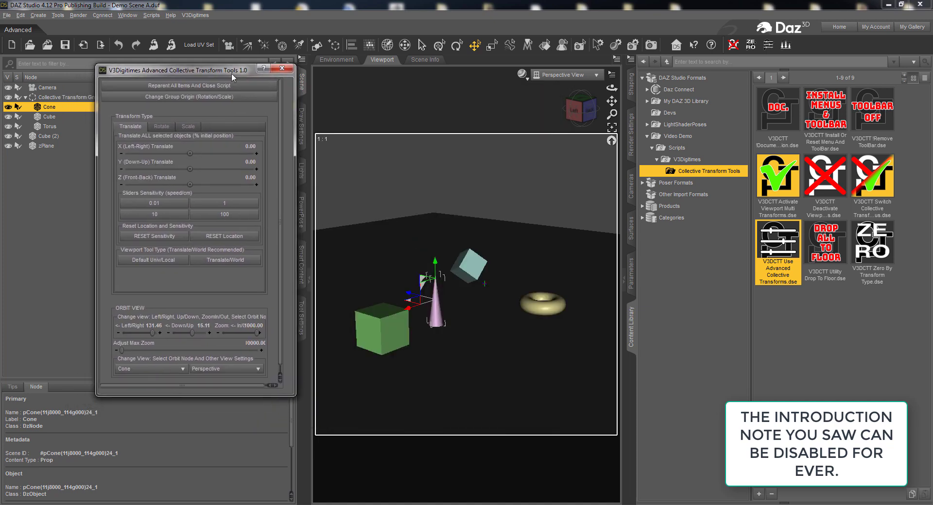
Step: Slide the group along X at sensitivities 1 and 10, then reset it to its initial location
click(175, 237)
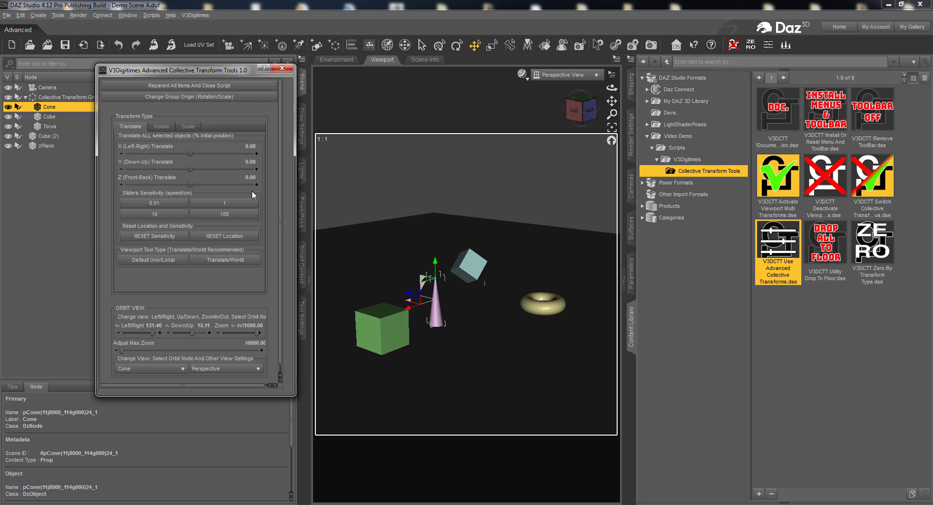
drag(190, 154, 190, 186)
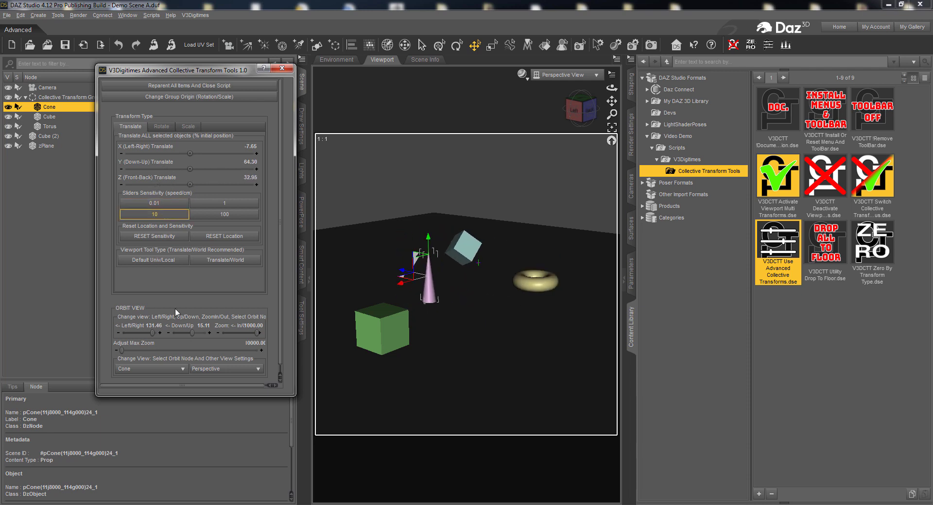
click(227, 204)
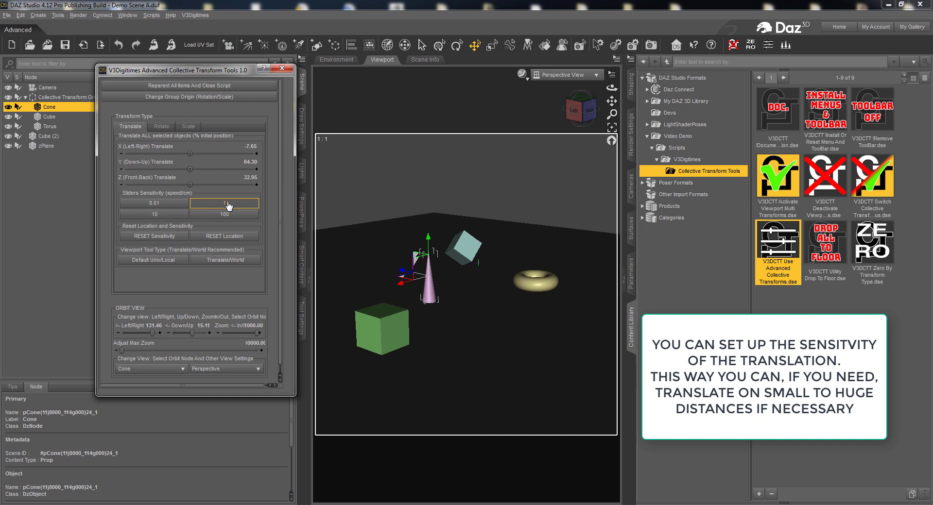
click(173, 214)
drag(163, 153, 252, 153)
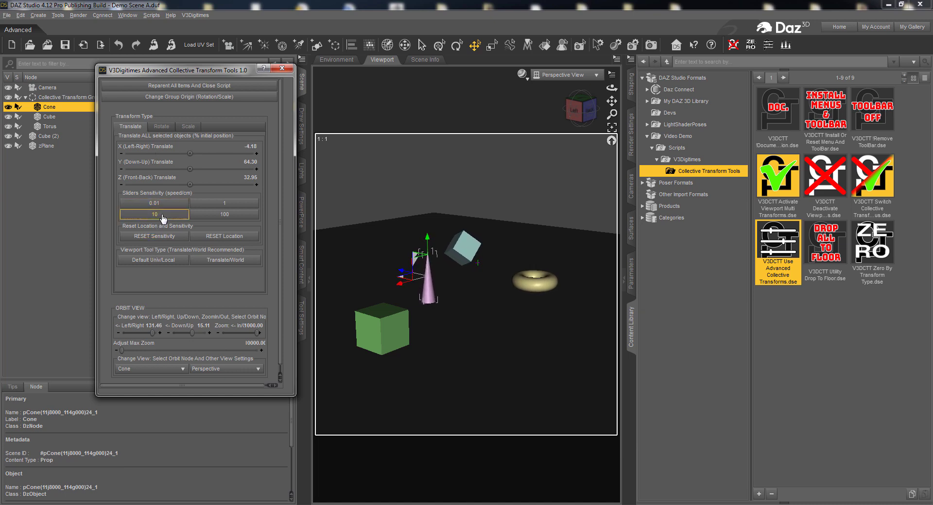
mouse_move(190, 154)
mouse_down()
mouse_move(221, 154)
mouse_move(181, 153)
mouse_up()
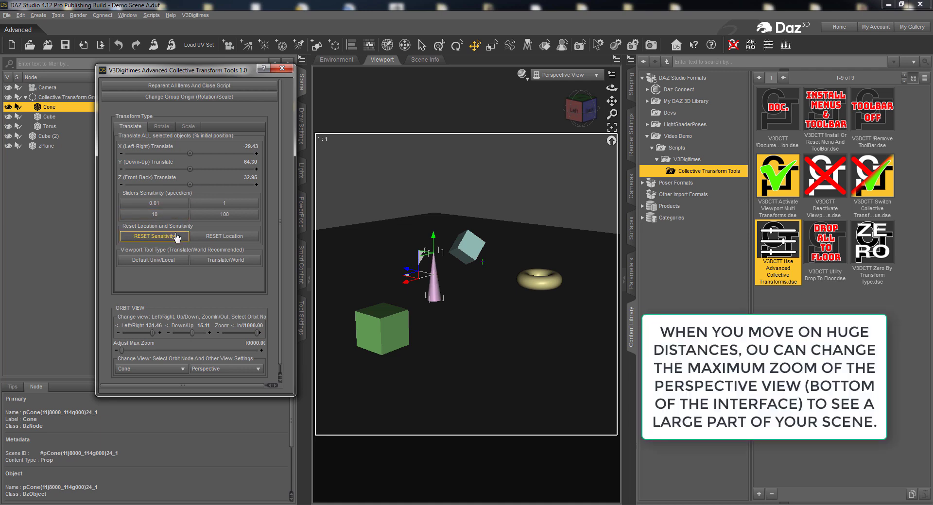
drag(185, 154, 160, 155)
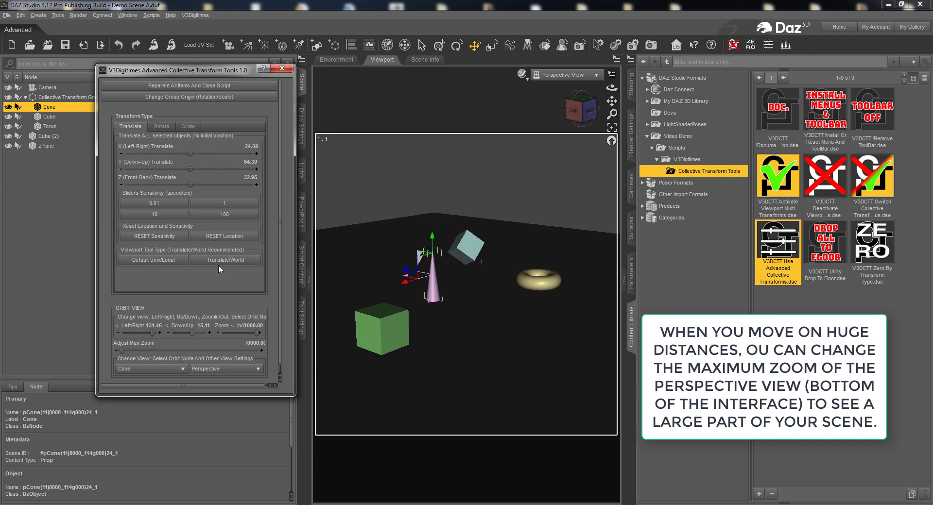
click(225, 237)
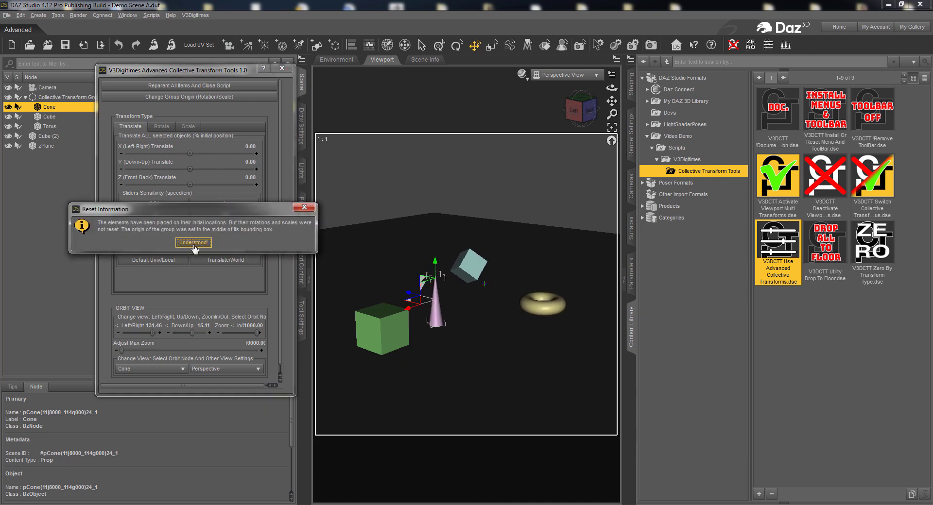
click(197, 243)
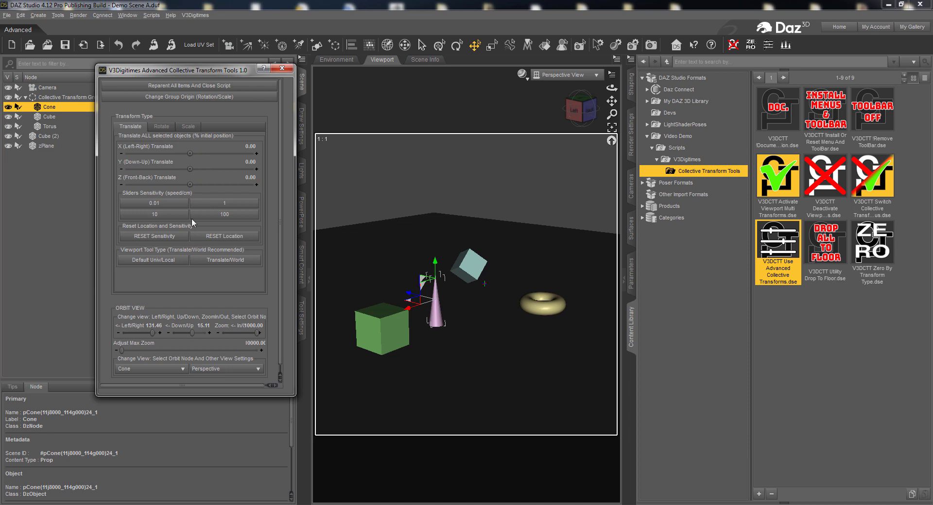
Step: Rotate each object individually to 252.80 on Y, returning X and Z rotation to 0
click(162, 127)
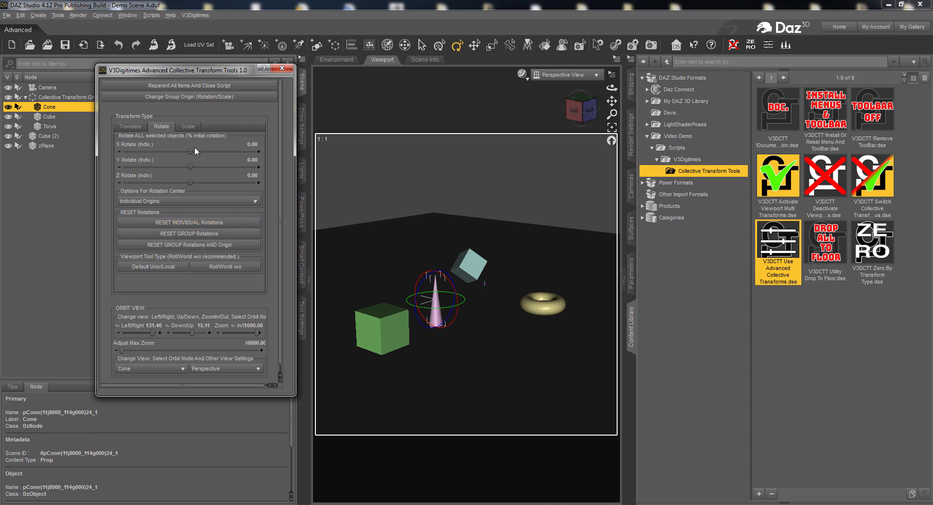
drag(190, 167, 226, 167)
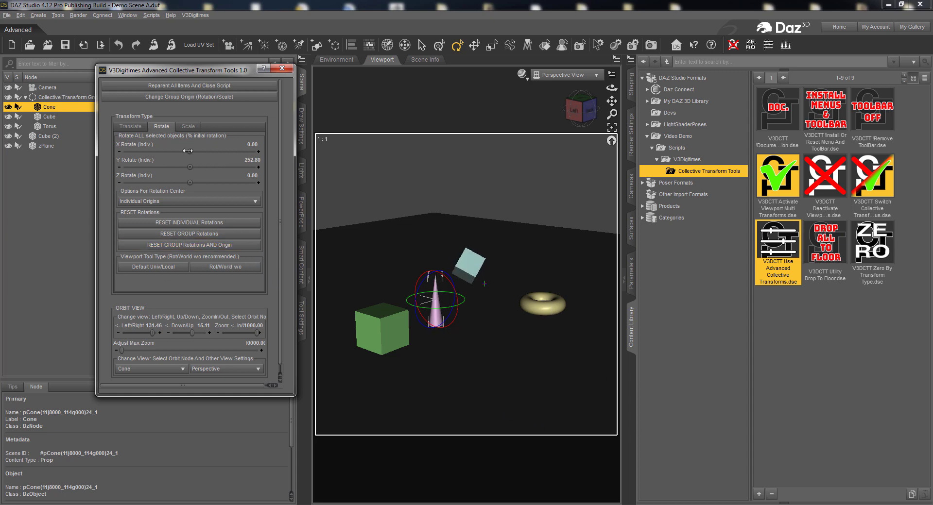
mouse_move(187, 150)
mouse_down()
mouse_move(215, 152)
mouse_move(166, 152)
mouse_move(206, 152)
mouse_move(175, 152)
mouse_up()
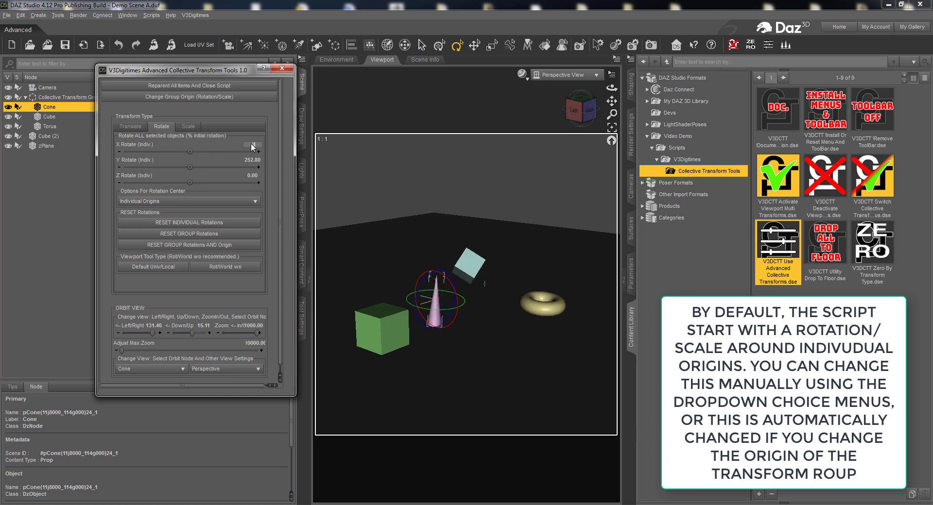
text(0)
key(Return)
mouse_move(193, 184)
mouse_down()
mouse_move(212, 182)
mouse_move(190, 182)
mouse_up()
click(252, 176)
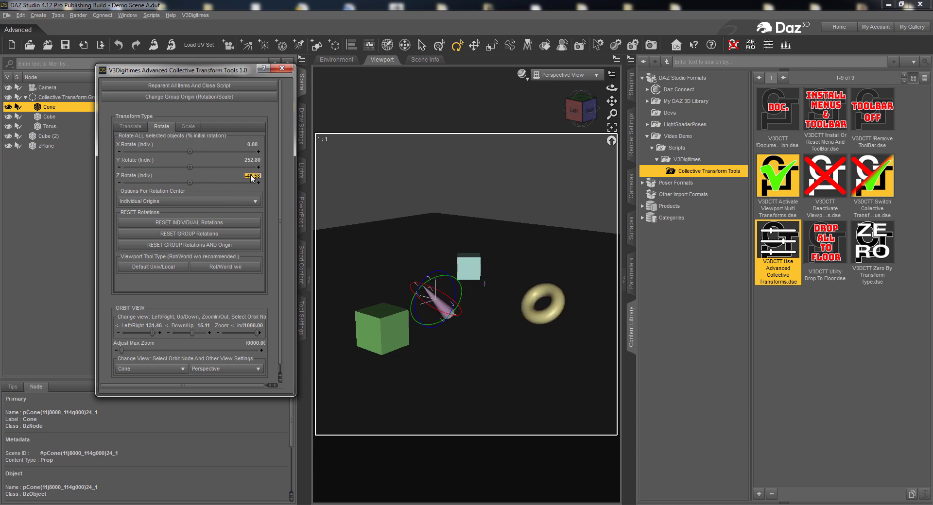
text(0)
key(Return)
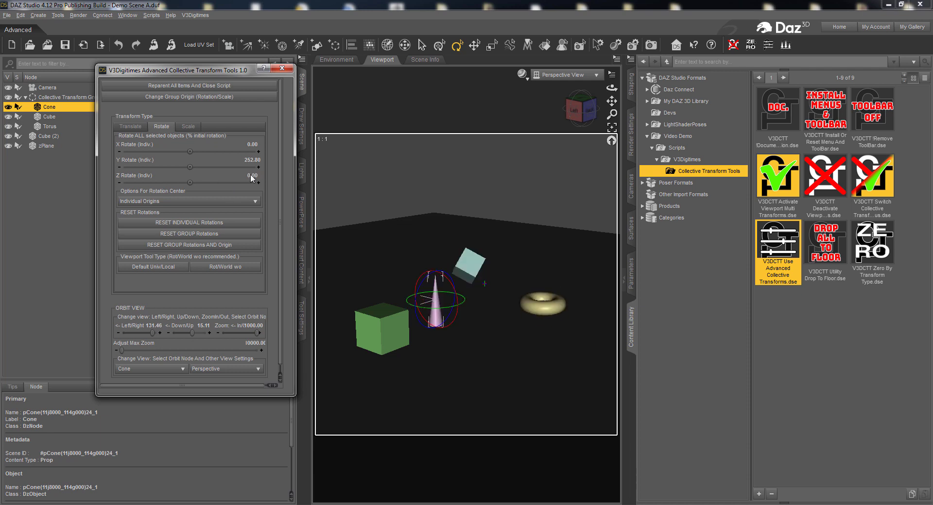
Step: Set the rotation center to Around Group Origin, turn the group -25.25 on Y, and zero X
click(208, 203)
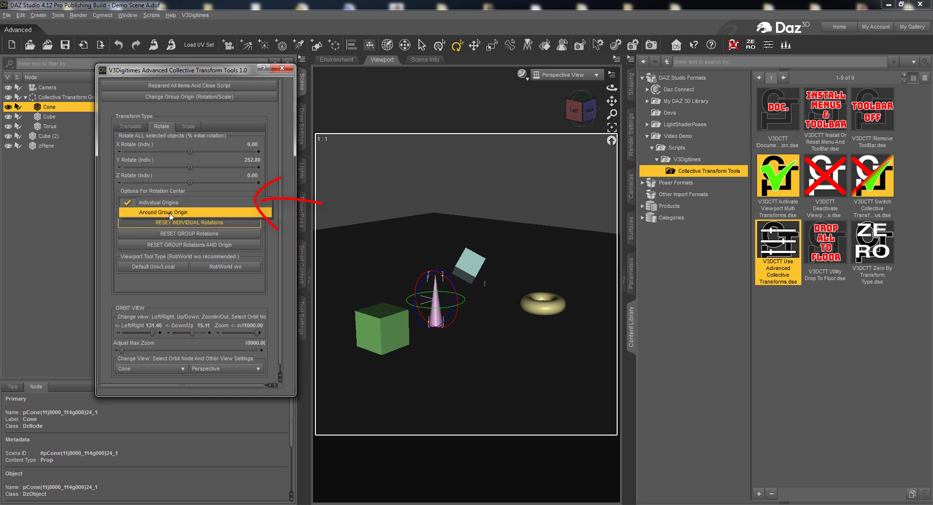
click(170, 213)
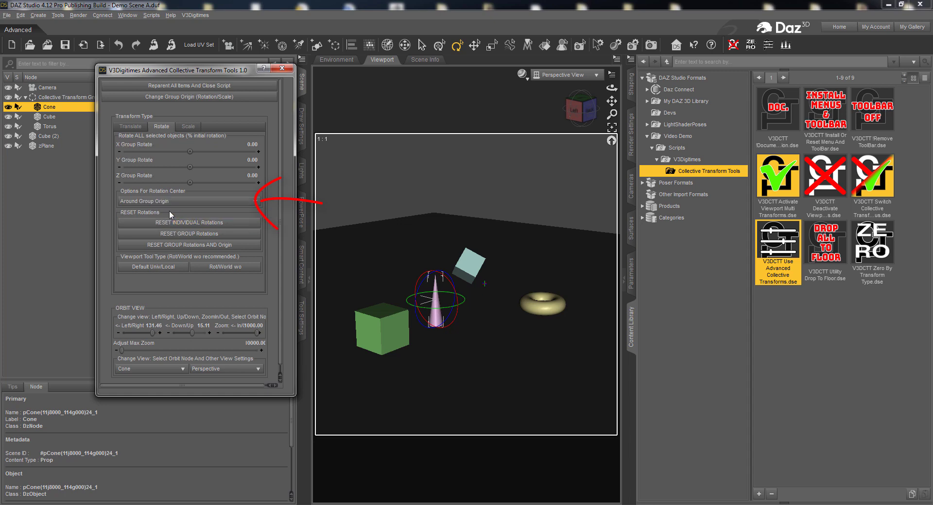
drag(189, 167, 208, 151)
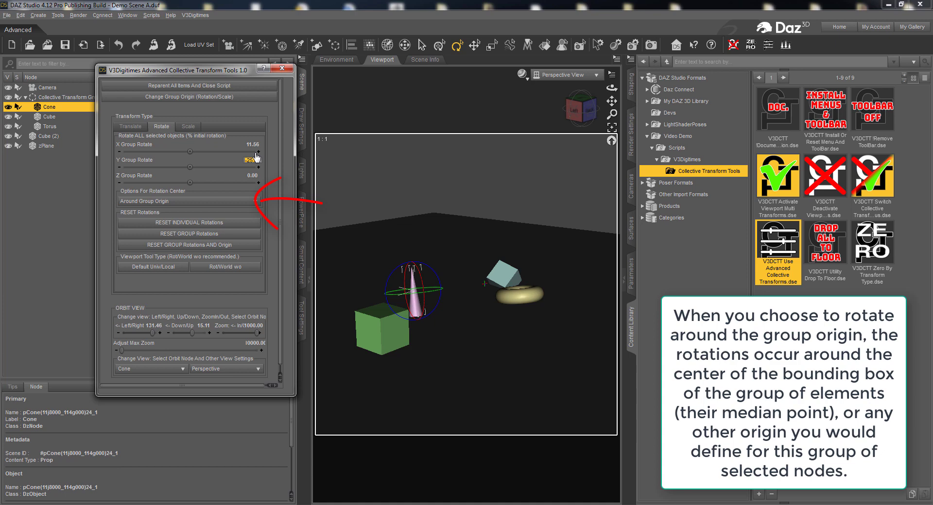
text(0)
key(Return)
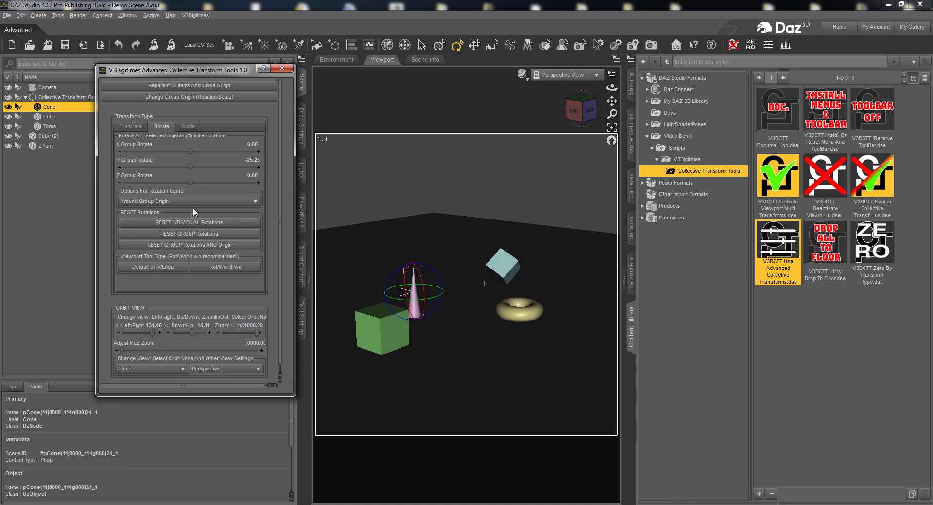
Step: Make Cube (2) the group origin and rotate the group around it to -30.86 on Y
click(202, 99)
click(202, 282)
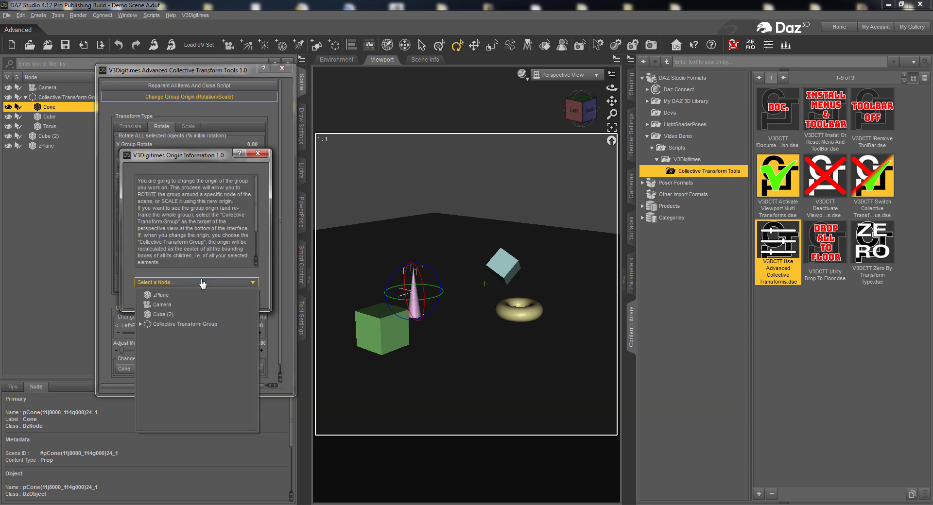
click(163, 315)
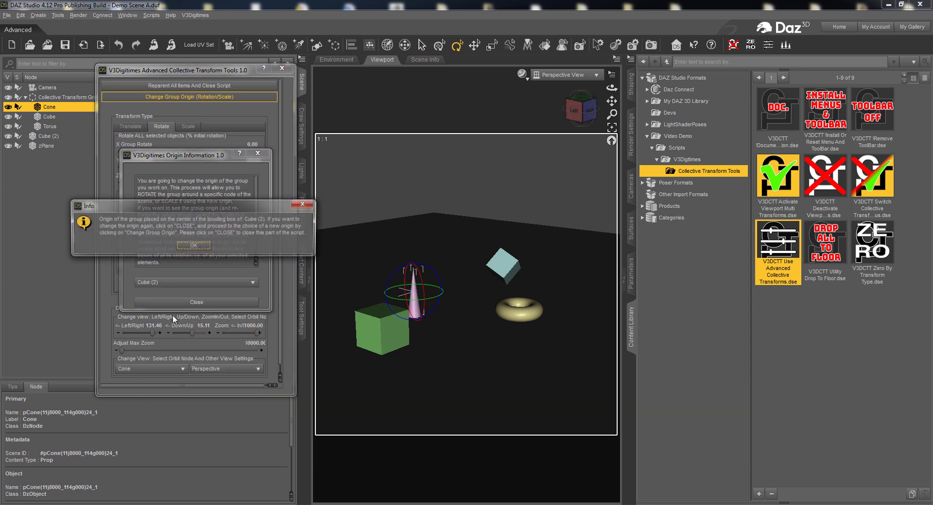
click(201, 250)
click(198, 302)
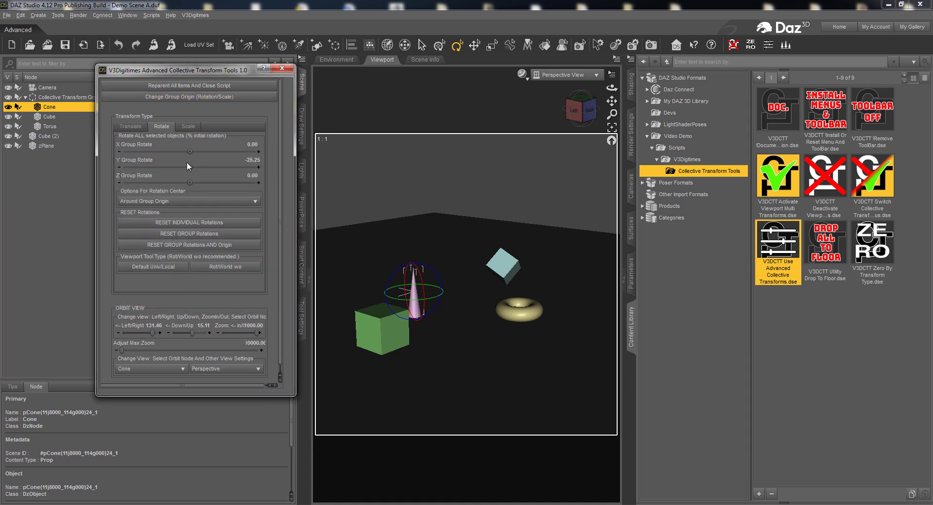
mouse_move(189, 165)
mouse_down()
mouse_move(167, 166)
mouse_move(222, 167)
mouse_move(175, 167)
mouse_up()
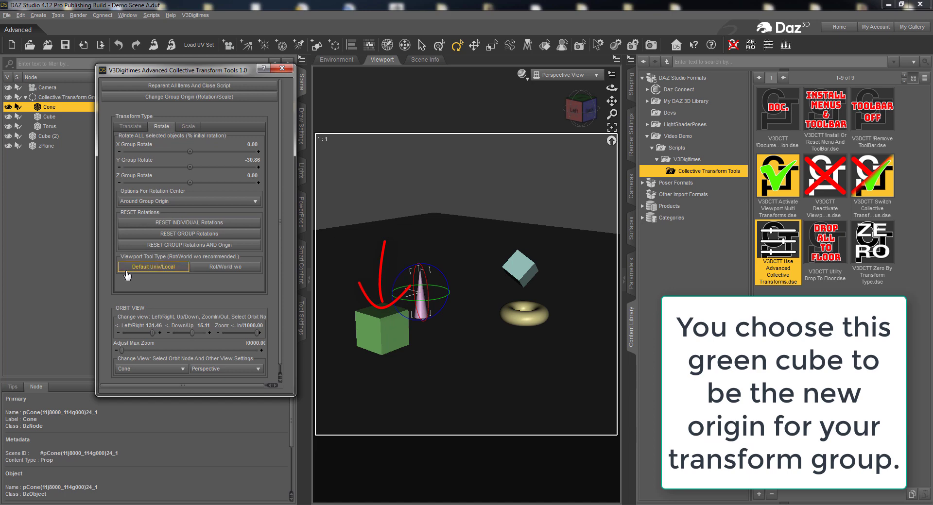
click(188, 127)
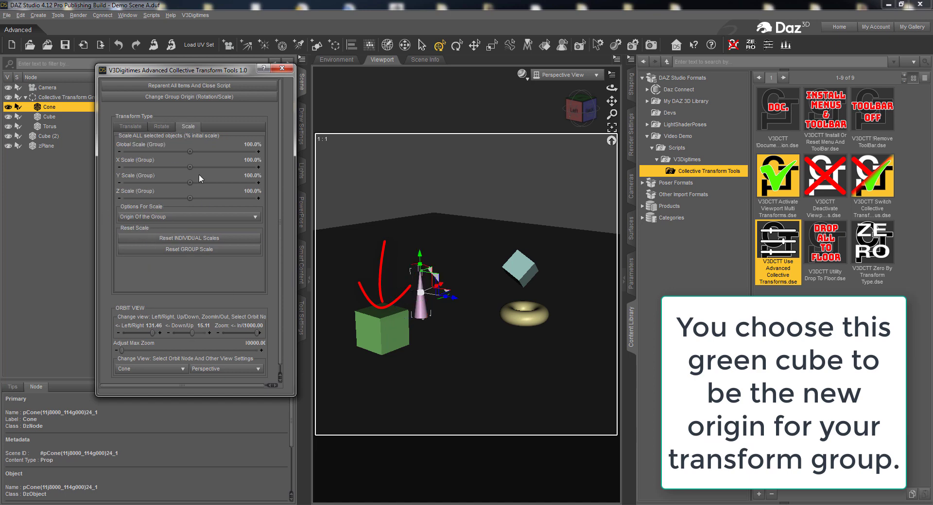
Step: Enlarge the group to about 147%, then reset the group origin to Collective Transform Group
drag(190, 152, 225, 151)
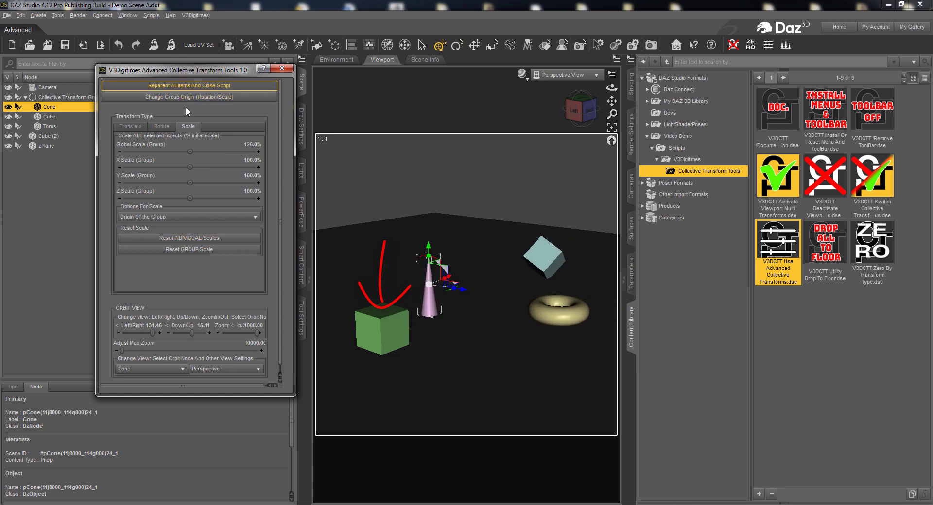
click(196, 97)
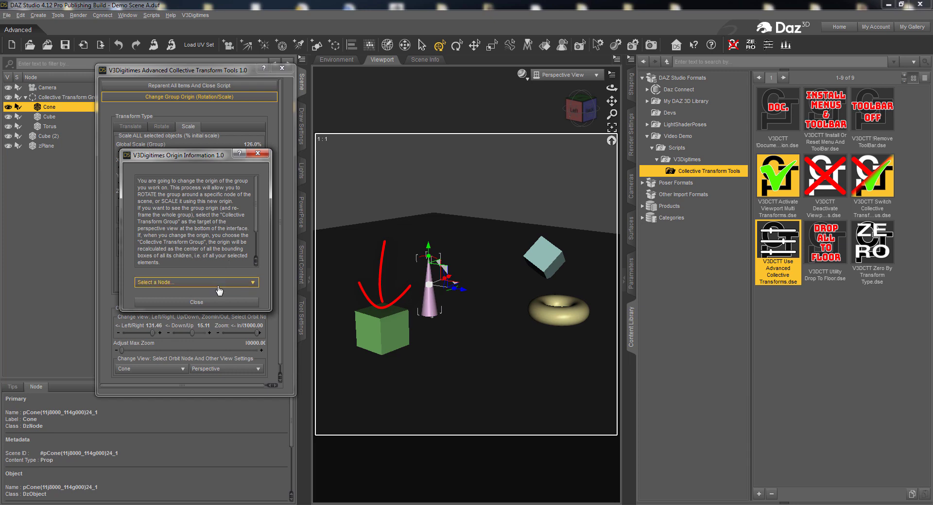
click(218, 283)
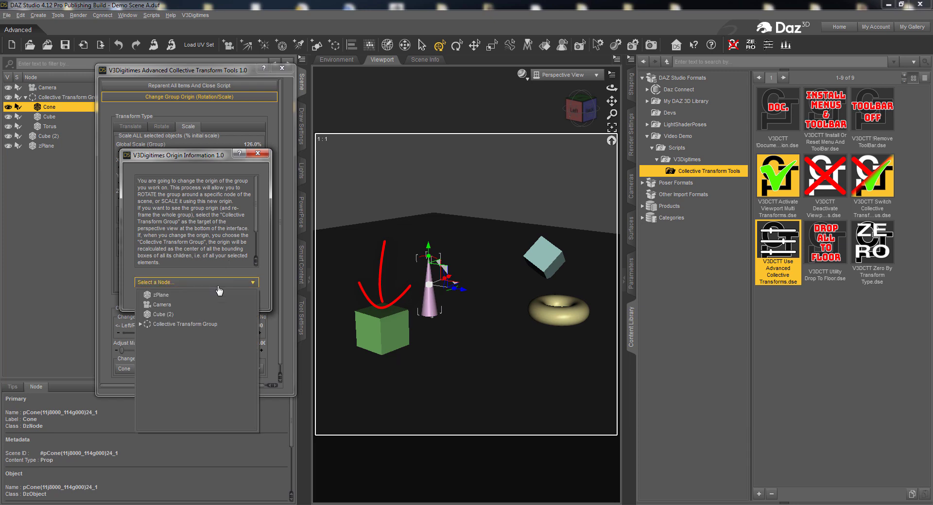
click(199, 326)
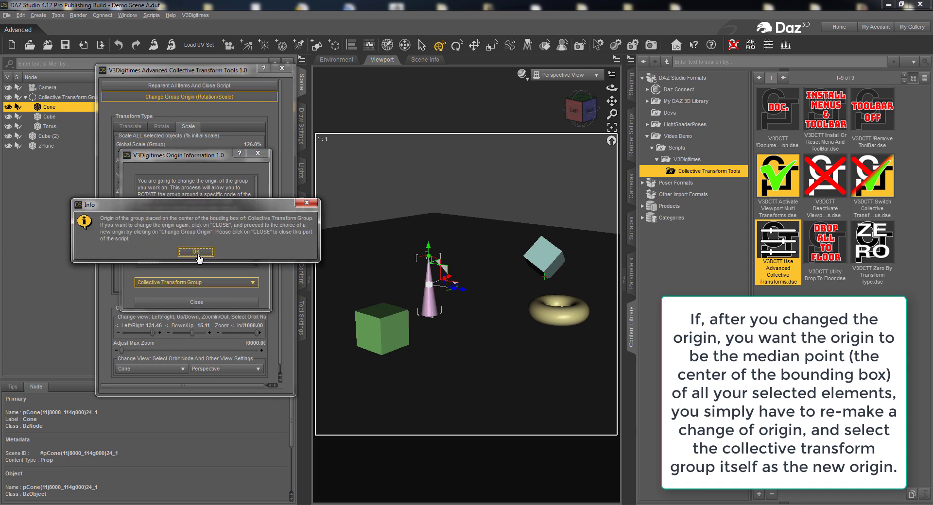
click(196, 252)
click(197, 302)
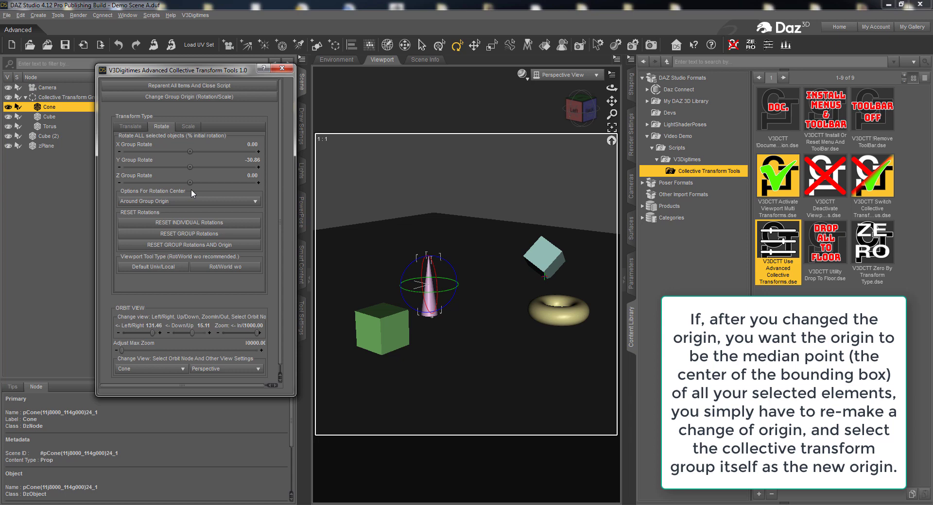
Step: Rotate the group on Y around its centre and scale it to 94.6%
drag(189, 168, 167, 167)
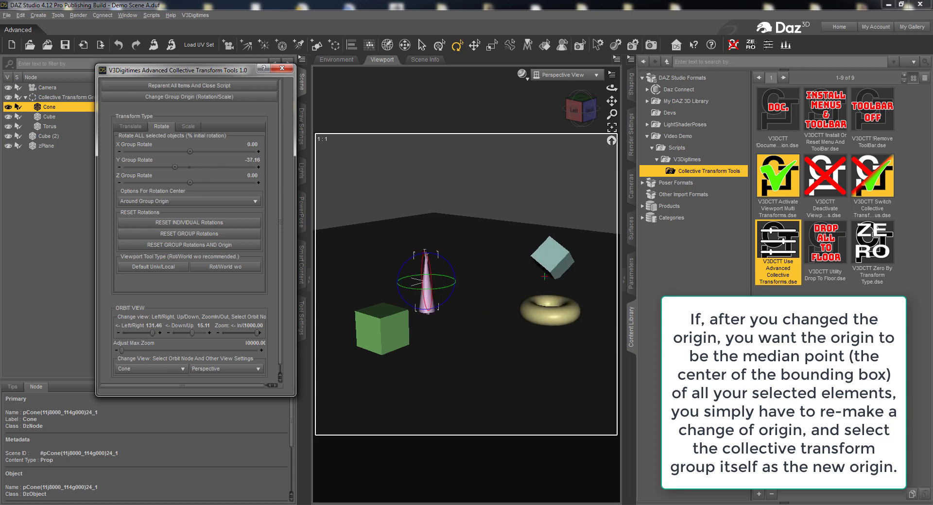
click(188, 126)
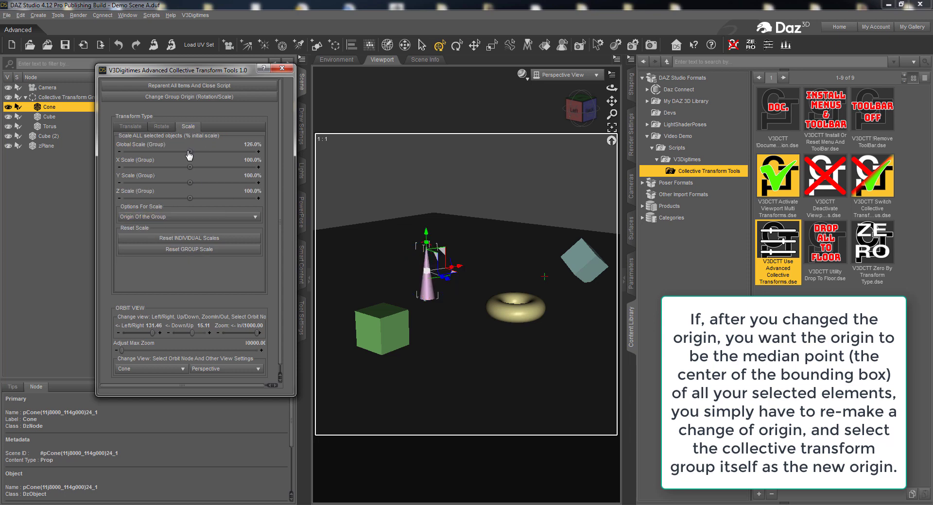
mouse_move(191, 152)
mouse_down()
mouse_move(207, 151)
mouse_move(190, 152)
mouse_up()
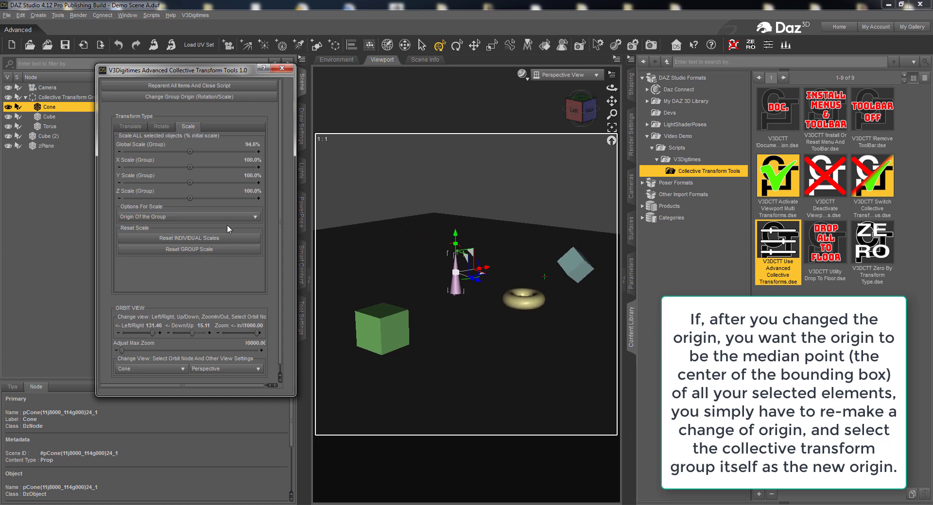
click(199, 217)
Step: Shrink each object about its own origin, then switch scaling back to the group origin
click(196, 209)
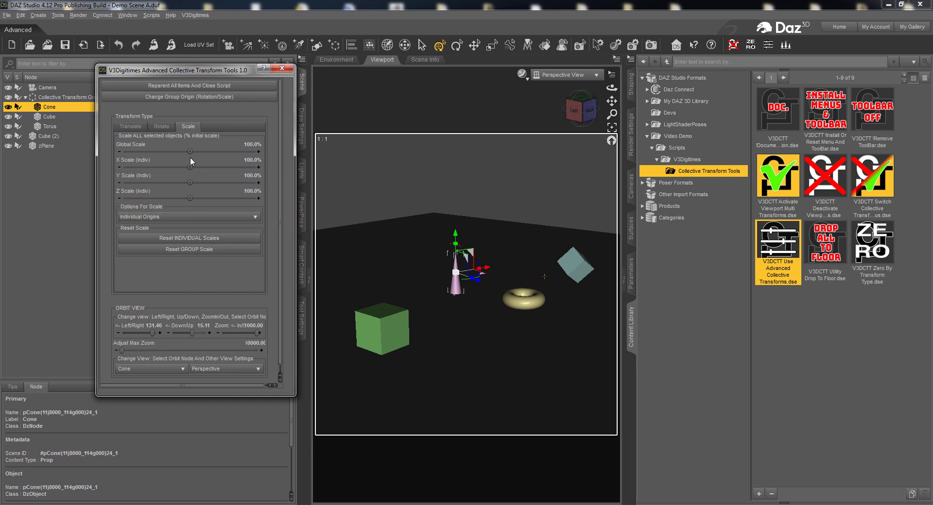
mouse_move(192, 151)
mouse_down()
mouse_move(148, 152)
mouse_move(190, 151)
mouse_up()
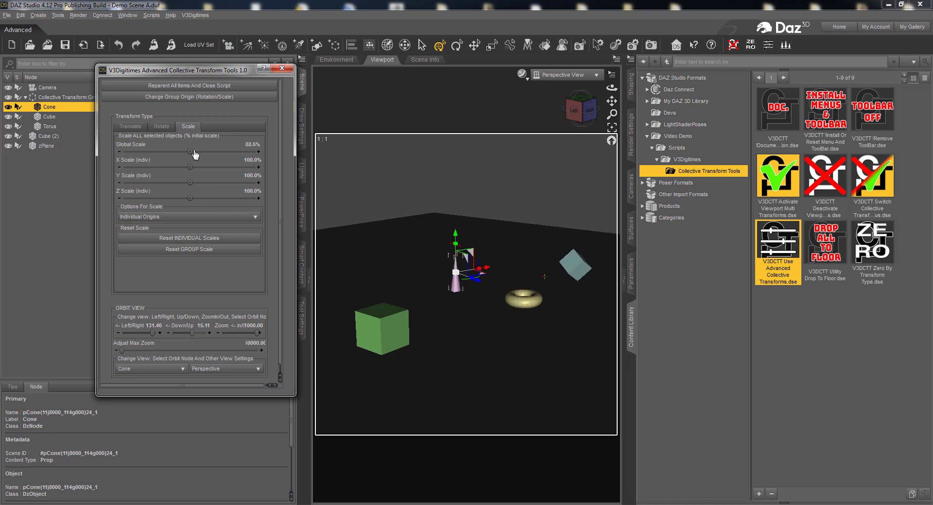
click(188, 219)
click(173, 230)
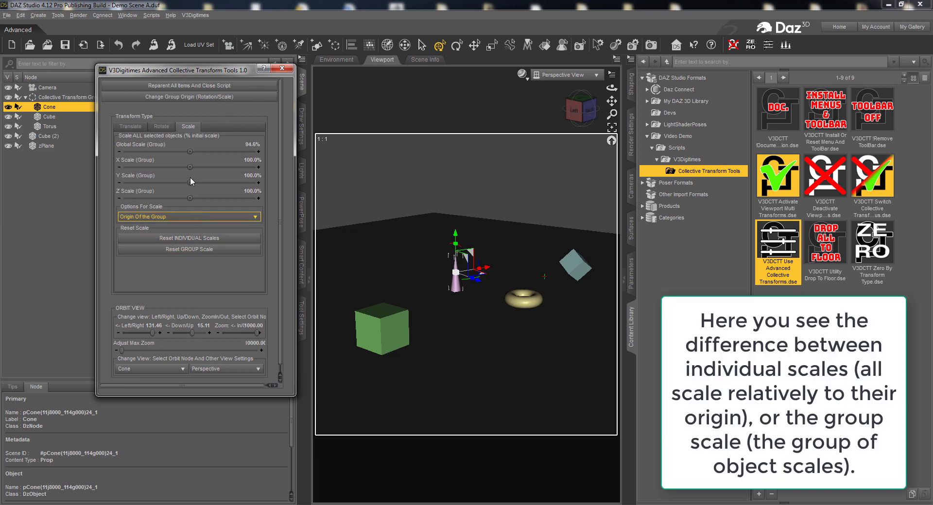
click(161, 126)
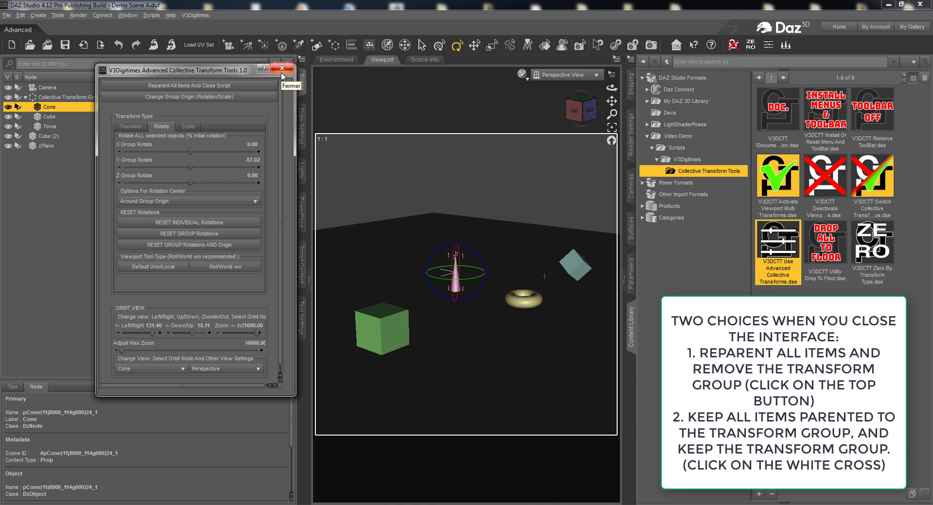
Step: Make the green Cube (2) the group origin again, then close the tool keeping the Collective Transform Group
click(212, 99)
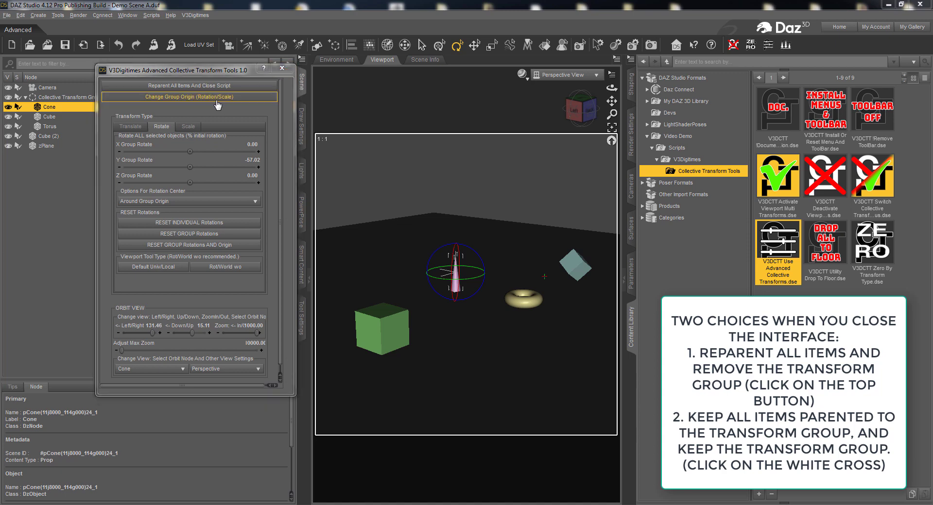
click(197, 284)
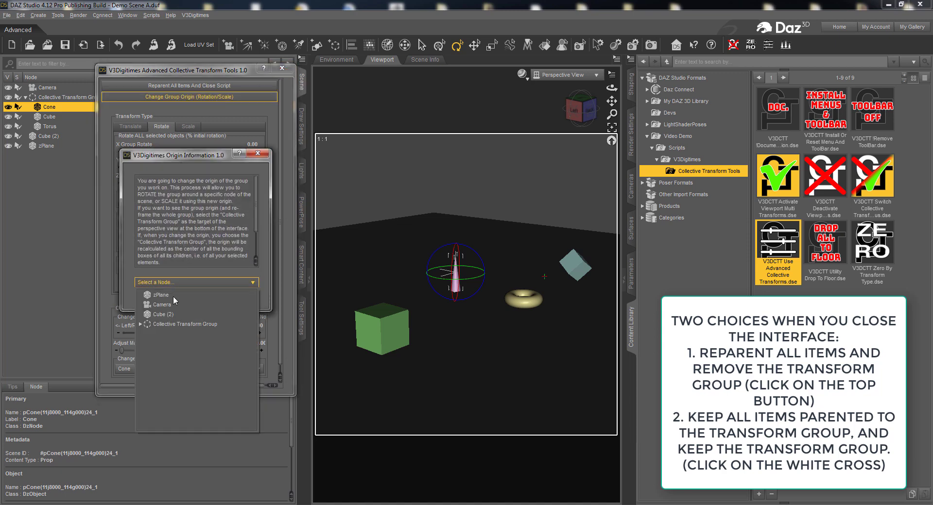
click(166, 314)
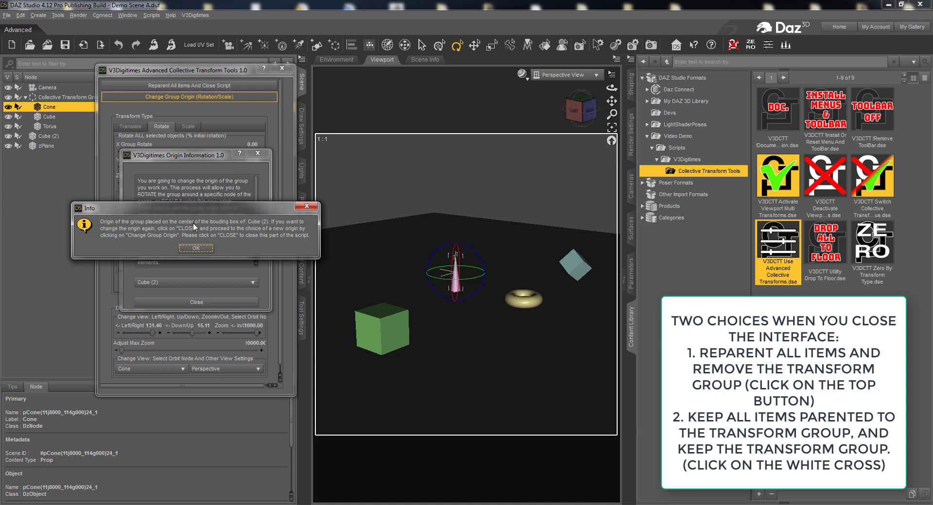
click(196, 257)
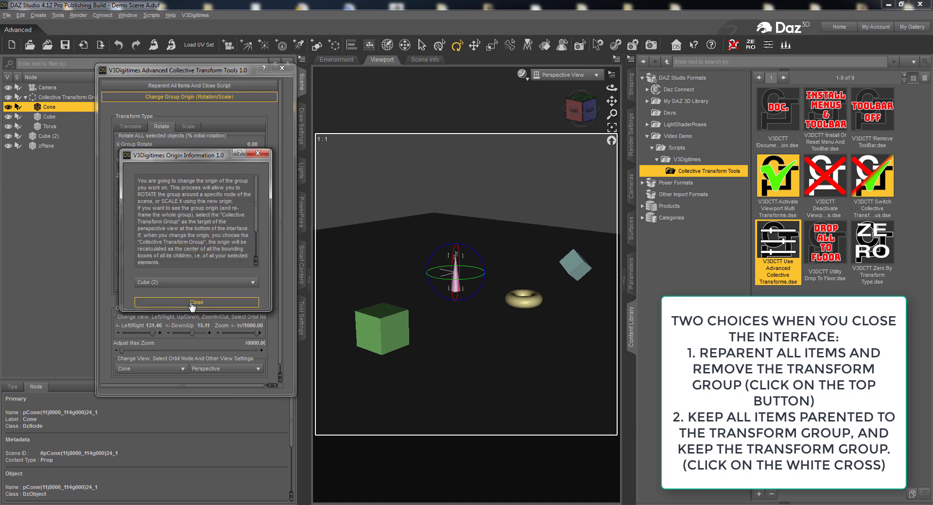
click(194, 303)
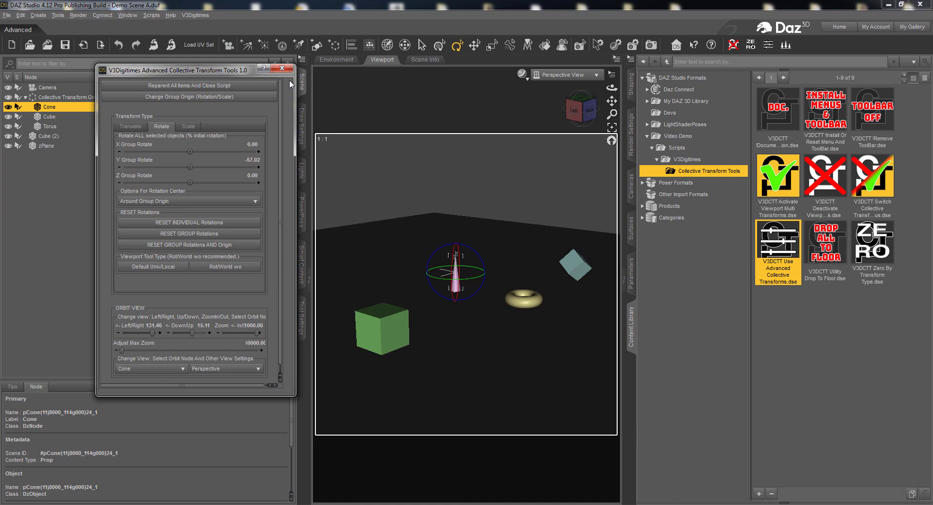
click(282, 68)
click(75, 99)
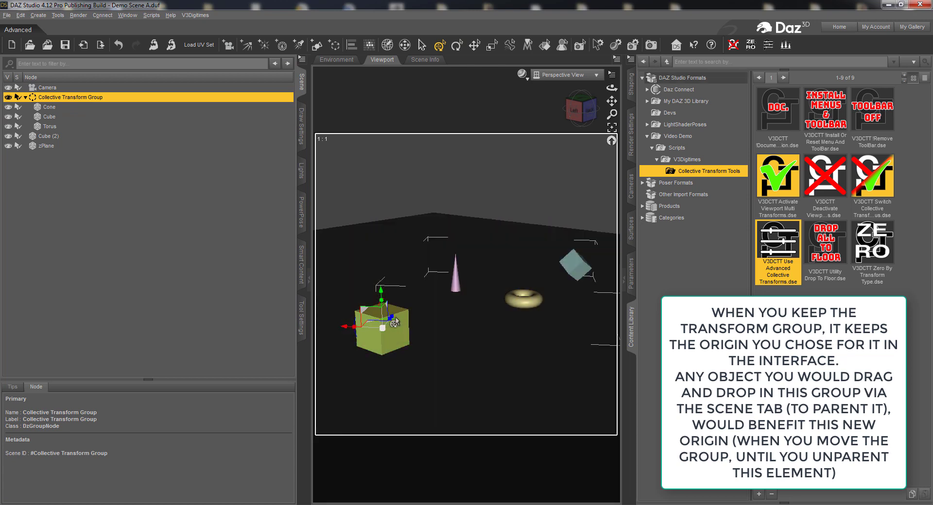
Step: Rotate the group around the green cube with the gizmo, then reduce its Z Rotate to 13.83
drag(391, 325, 426, 327)
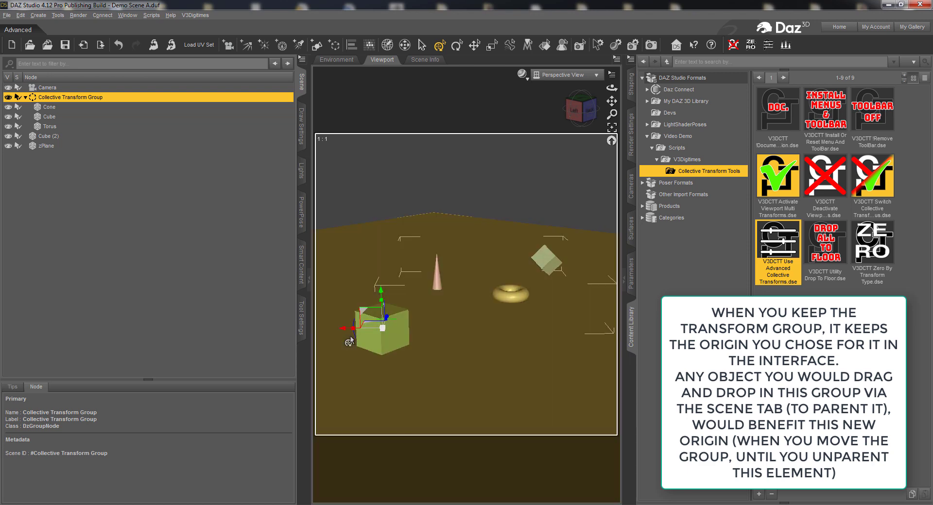
drag(358, 346, 333, 340)
click(632, 275)
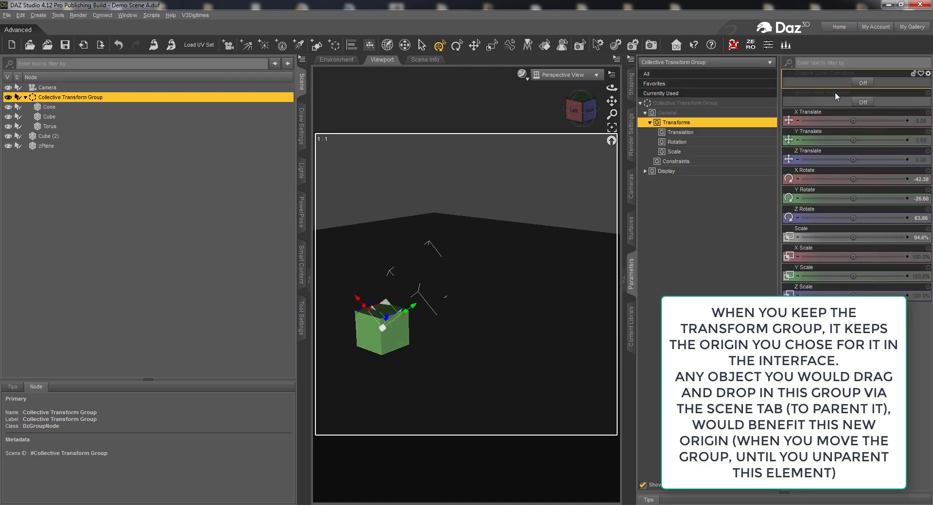
drag(857, 218, 826, 217)
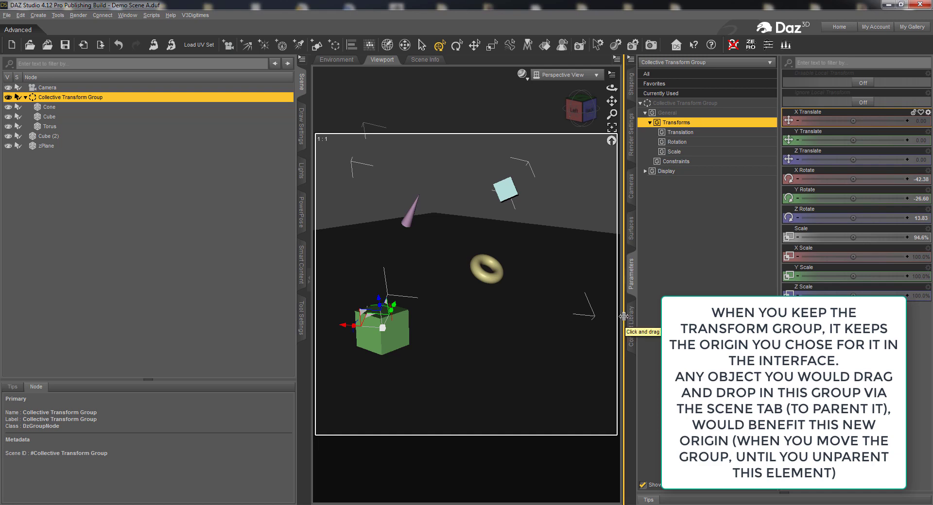
Step: Return to the Content Library and undo the group's rotations from the Edit menu
click(633, 328)
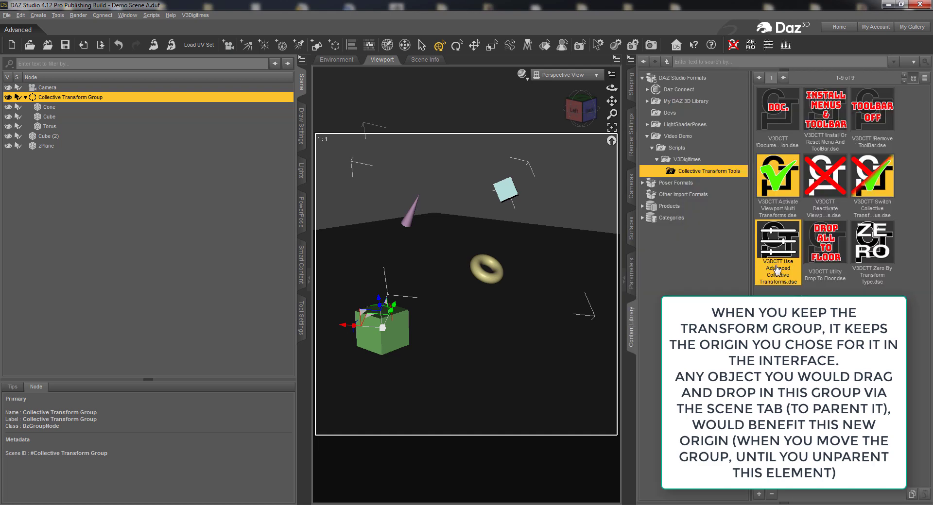
mouse_move(778, 270)
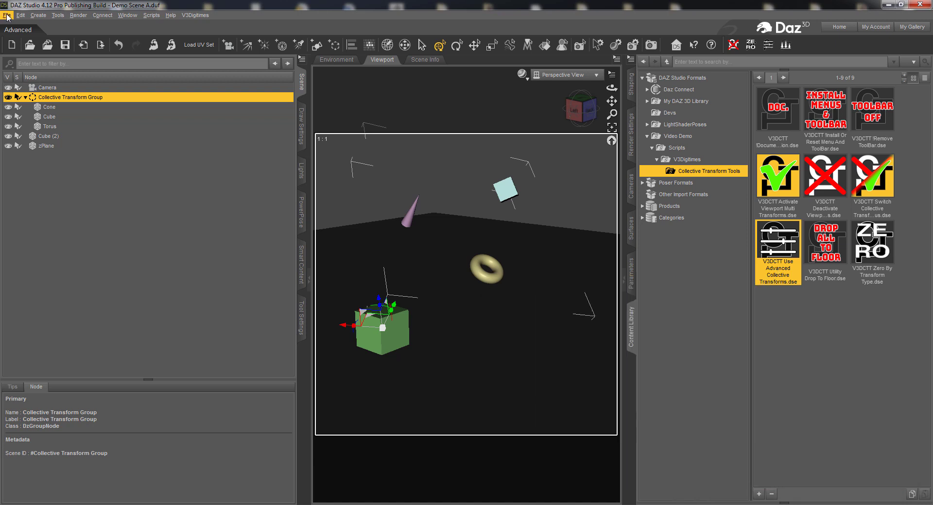
click(20, 16)
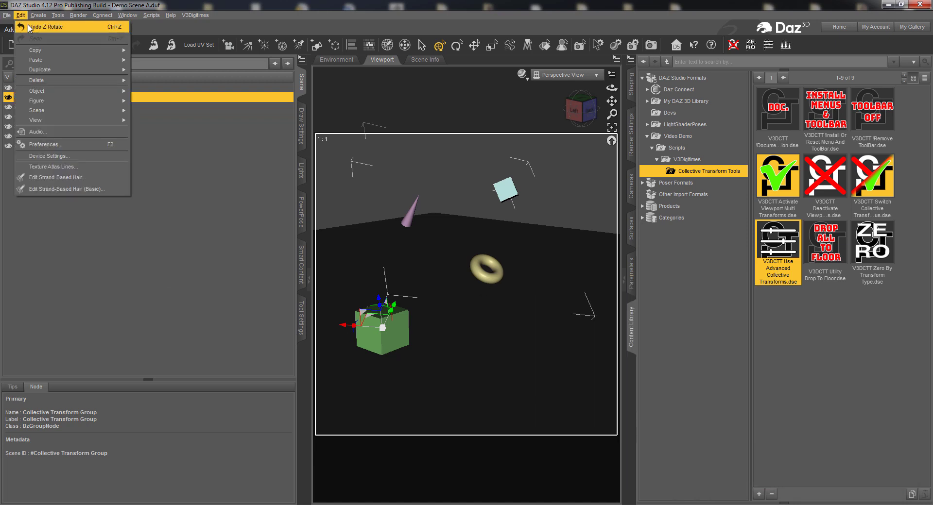
click(28, 27)
click(21, 15)
Step: Undo the remaining rotations to restore the objects to their original positions
click(30, 27)
click(21, 15)
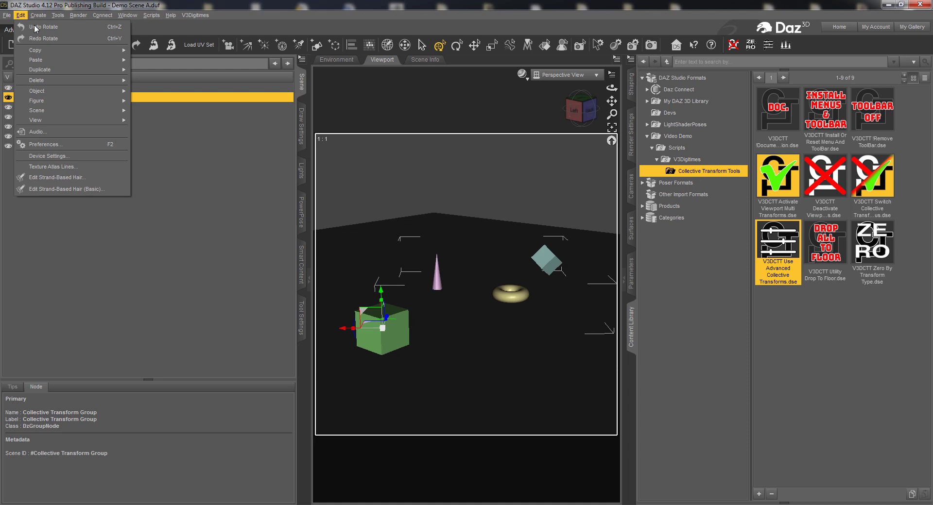
click(35, 27)
click(20, 15)
click(31, 27)
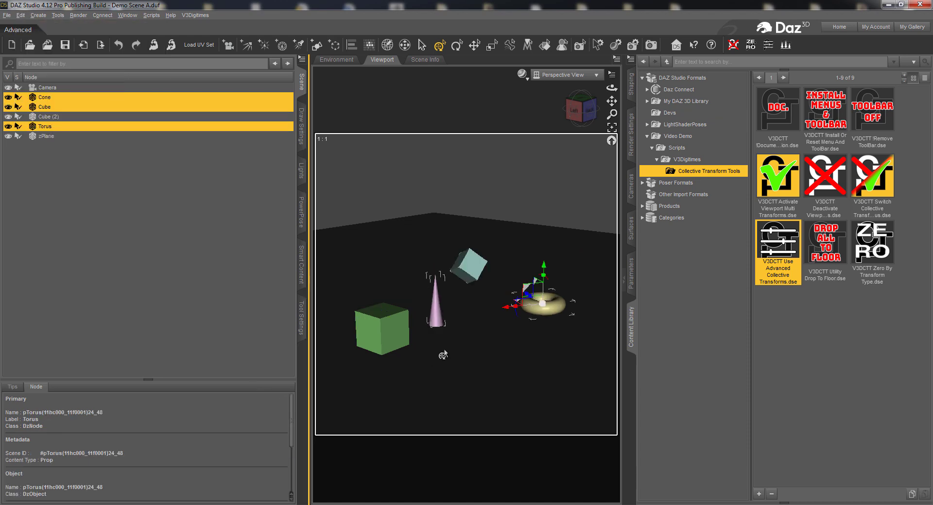
Step: Select Cone, Cube and Torus and group them with the Advanced Collective Transforms script
click(436, 303)
ctrl+click(469, 265)
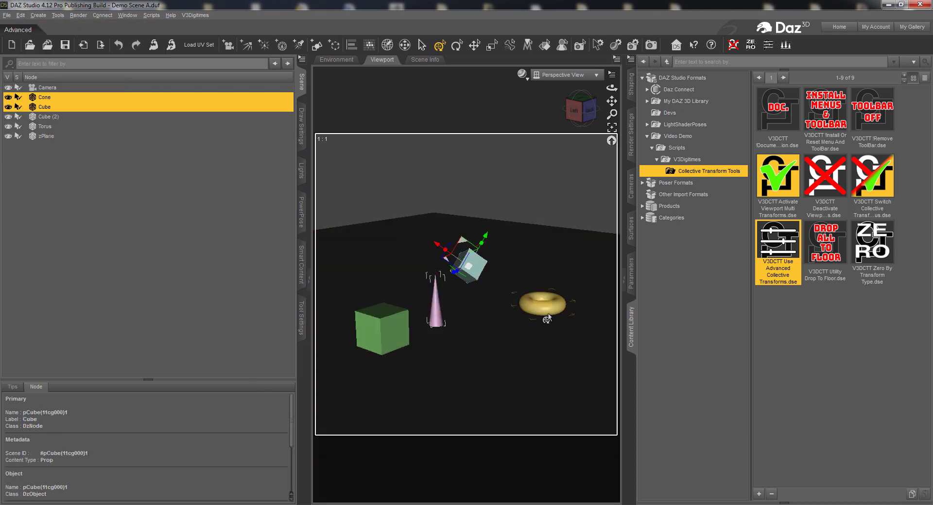
ctrl+click(548, 311)
double_click(778, 241)
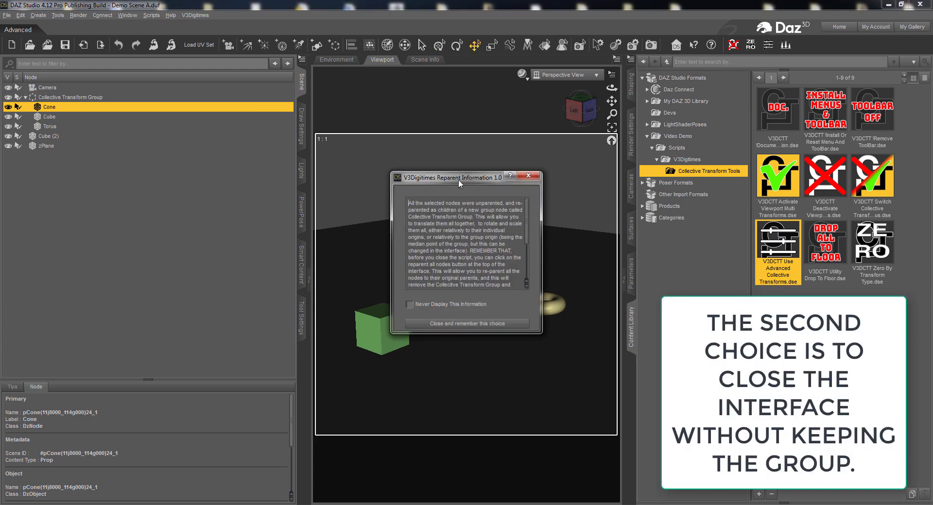
drag(458, 179, 227, 178)
click(238, 323)
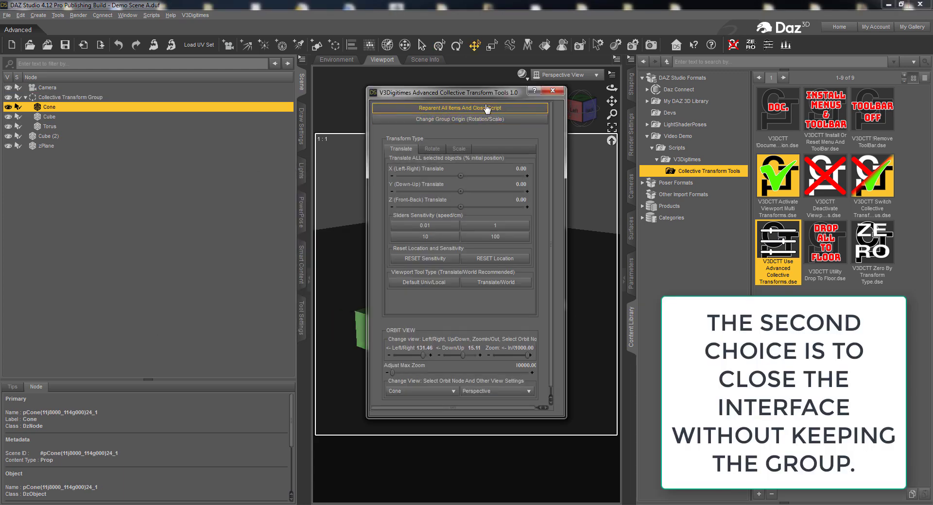
Step: Rotate the objects individually, then around the group origin to about 84.69 on Y
click(152, 148)
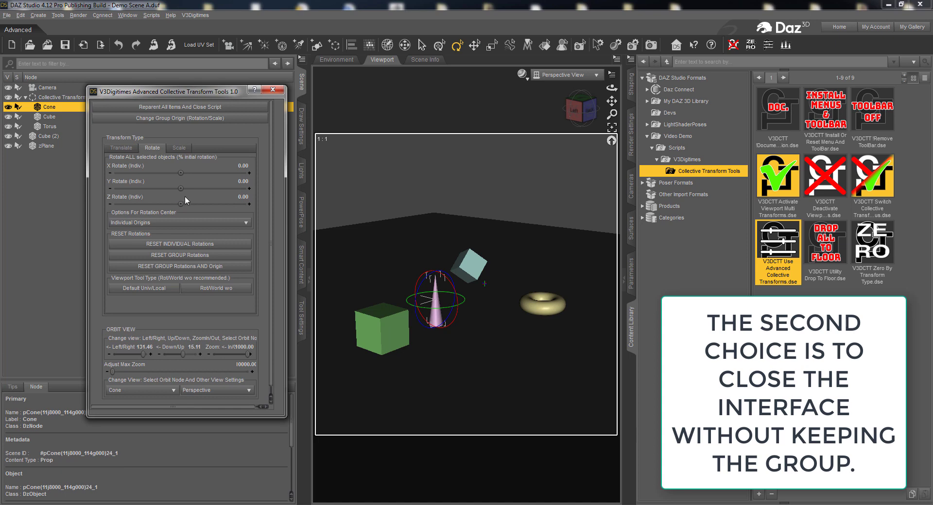
drag(180, 189, 187, 191)
click(188, 220)
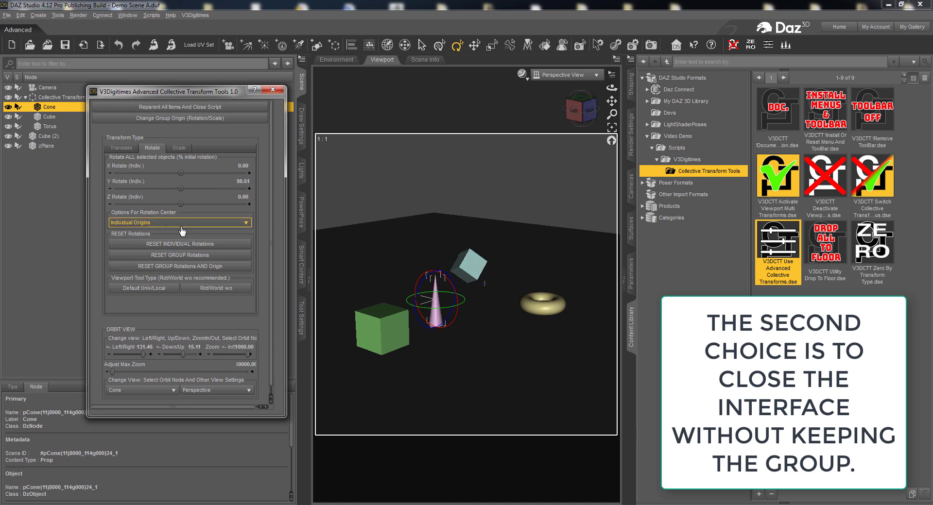
click(174, 236)
drag(179, 188, 185, 189)
Step: Make Cube (2) the group origin and re-rotate the grouped objects on Y around it
click(163, 118)
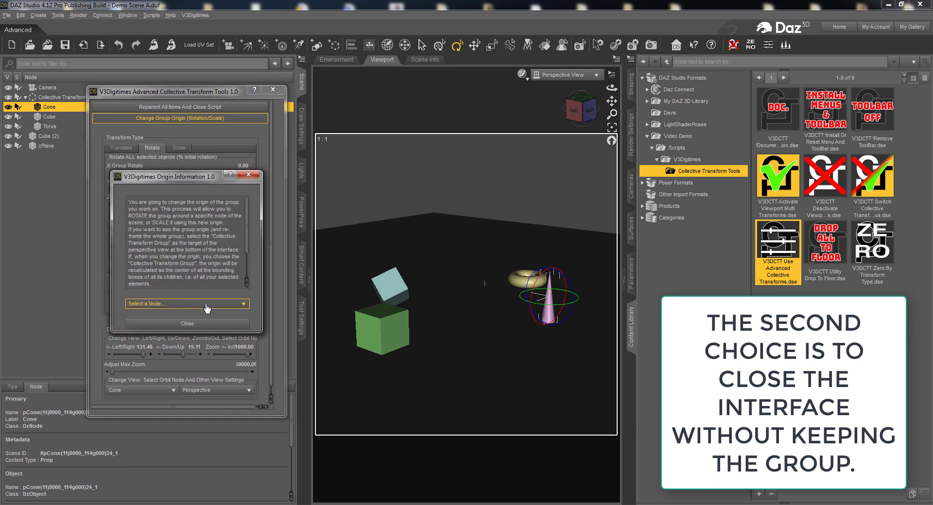
click(185, 303)
click(168, 339)
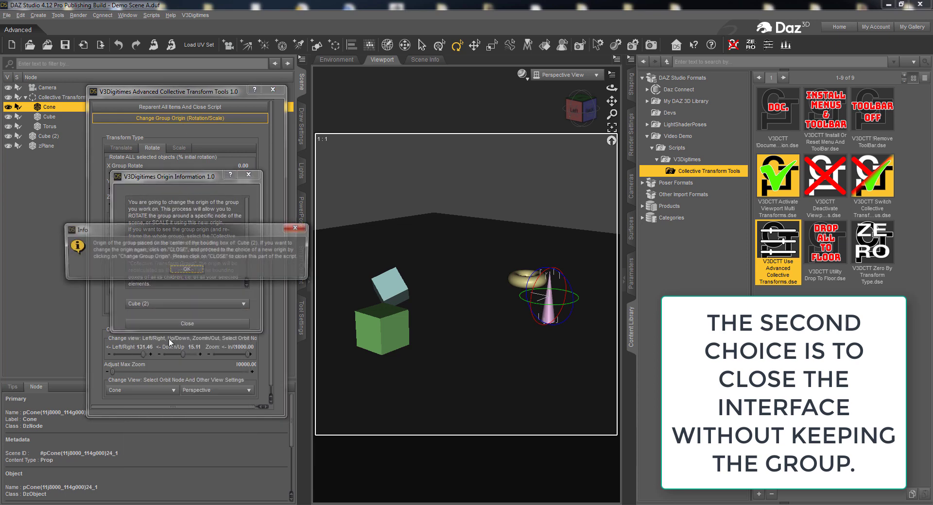
click(187, 274)
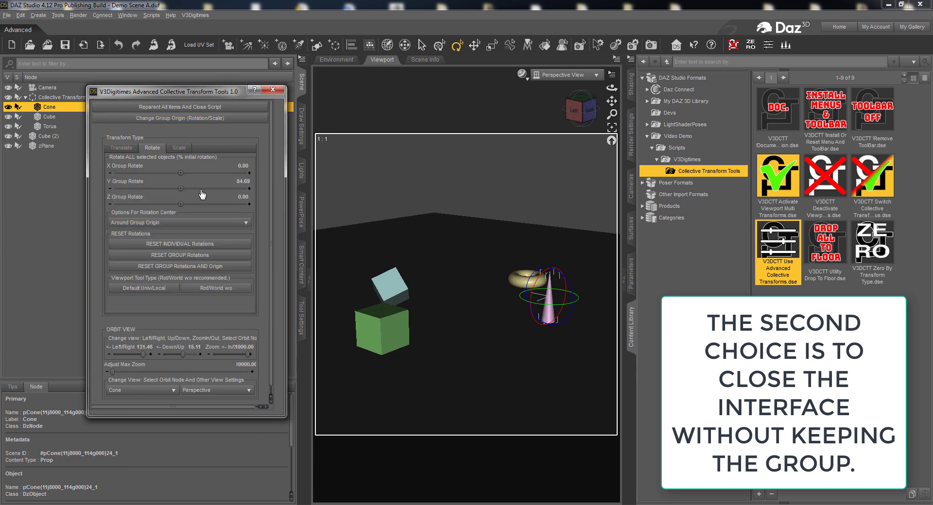
drag(180, 189, 142, 173)
click(176, 148)
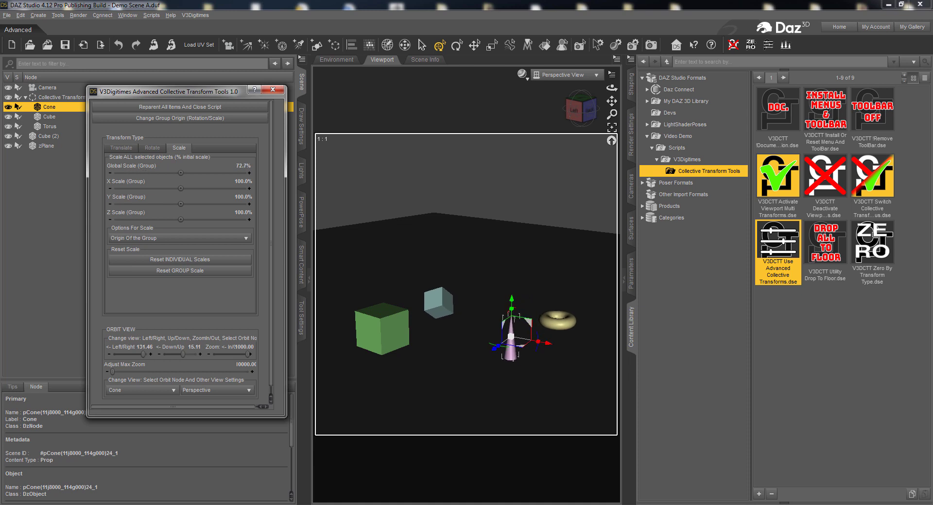
Step: Reparent all items and close the script, then select Cone, Cube and Torus to check them
click(166, 108)
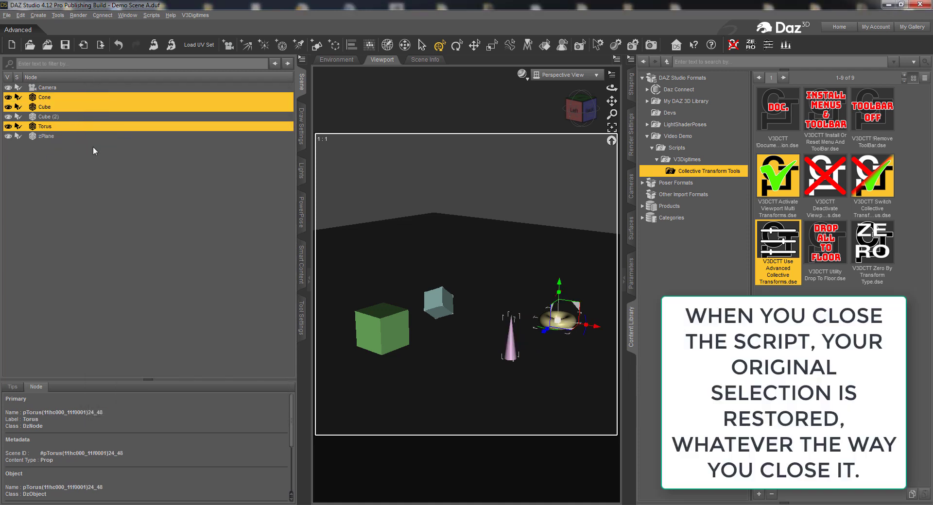
click(95, 96)
click(86, 107)
click(70, 126)
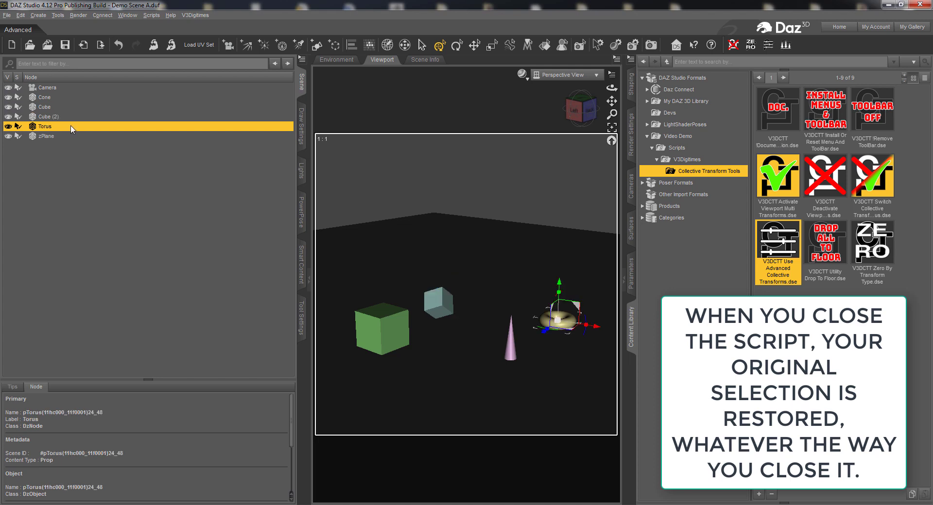
click(438, 301)
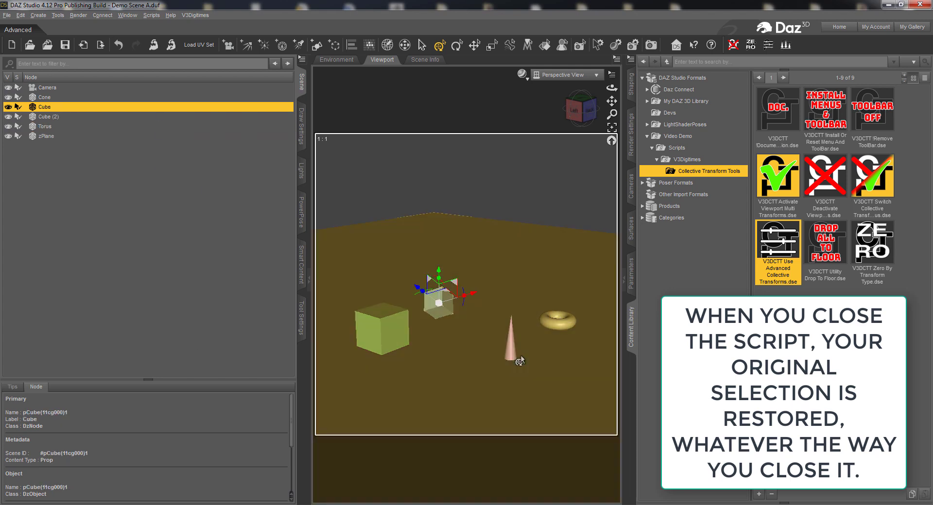
click(511, 341)
click(554, 324)
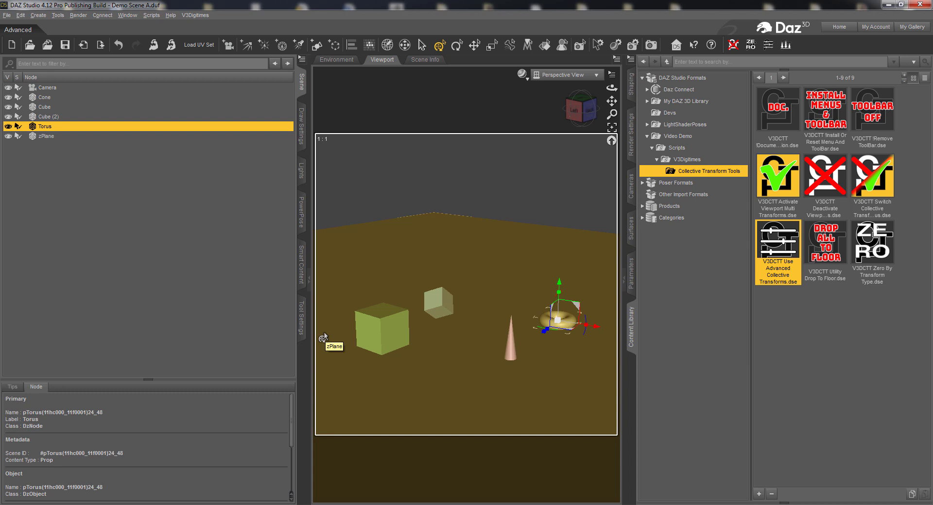
Step: Select Cube, Cube (2), Torus and Cone one by one in the Scene pane to verify them
click(58, 108)
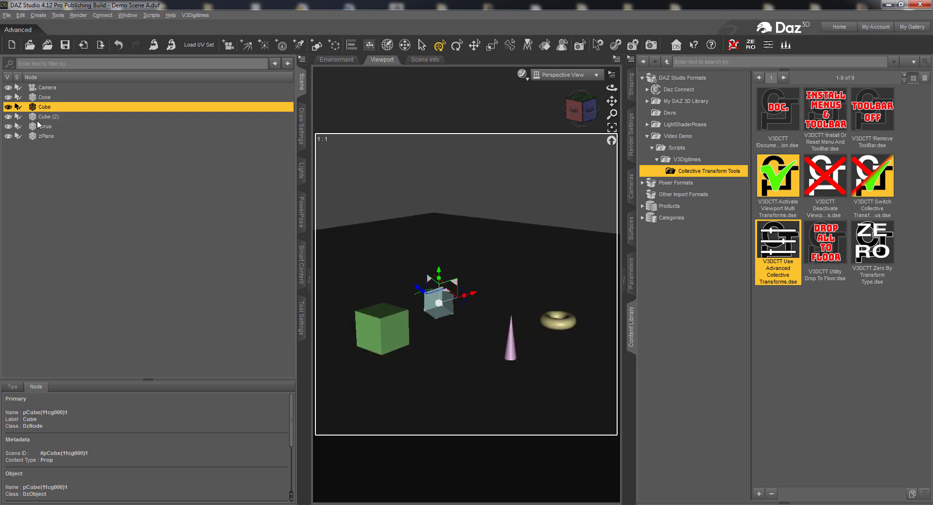
click(38, 120)
click(50, 128)
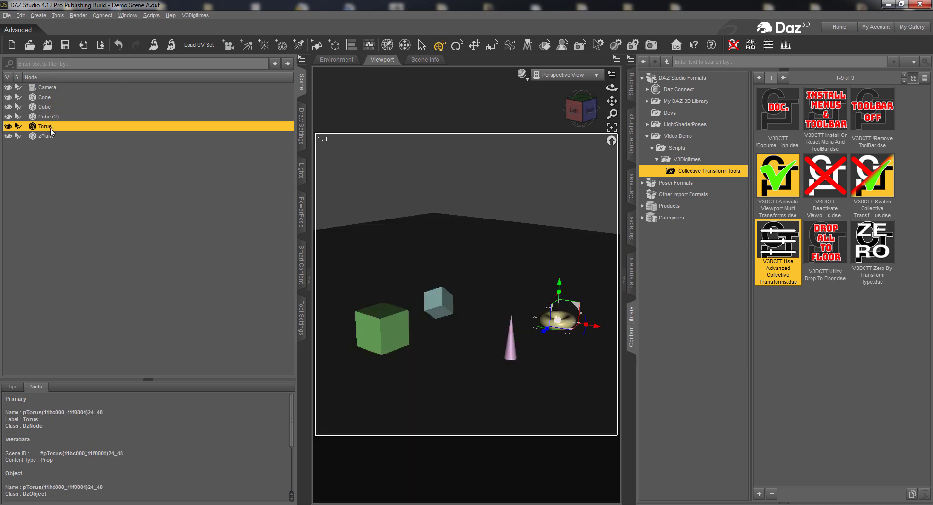
click(45, 100)
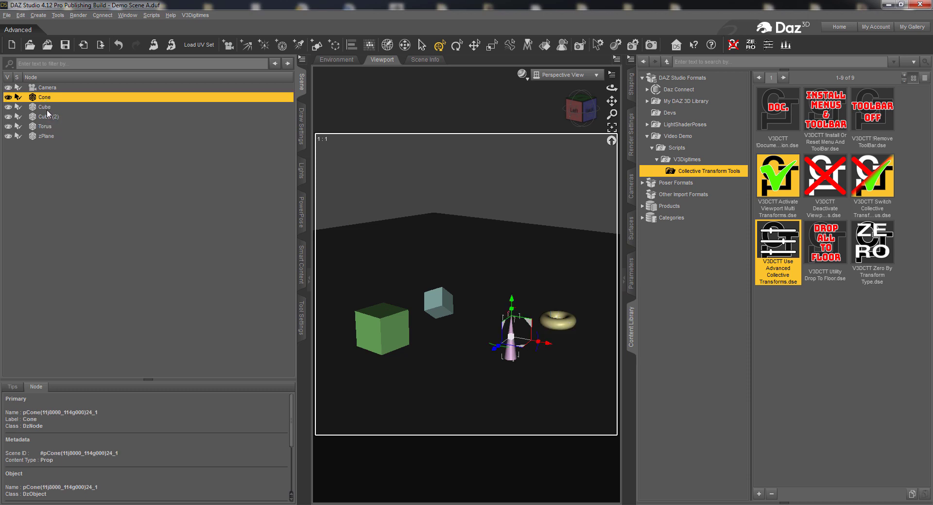
click(47, 107)
click(54, 117)
click(51, 128)
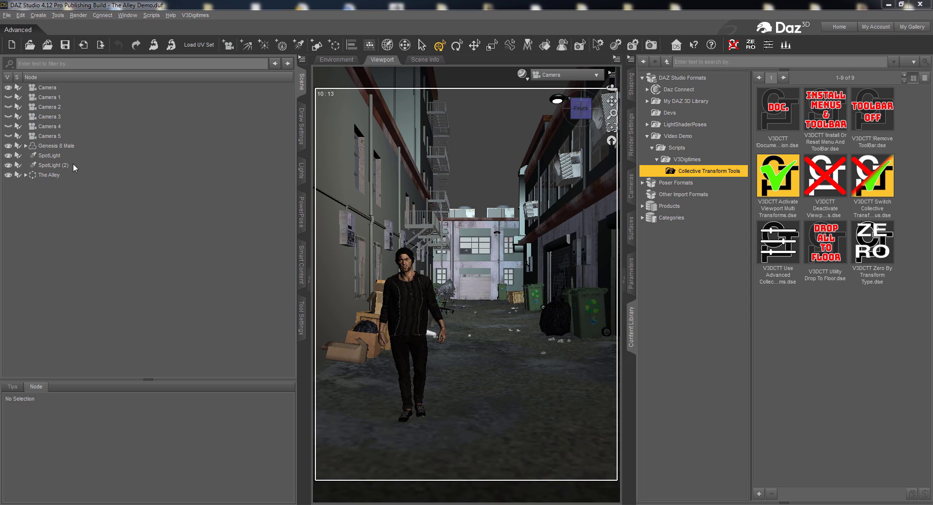
Step: Expand and select The Alley, spin its Y Rotate, then undo it back to 0
click(560, 314)
click(49, 176)
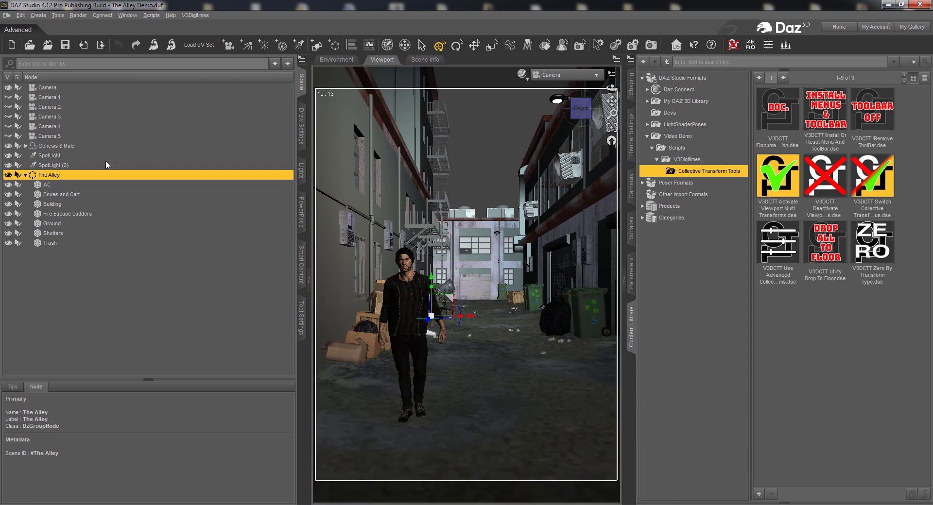
click(634, 285)
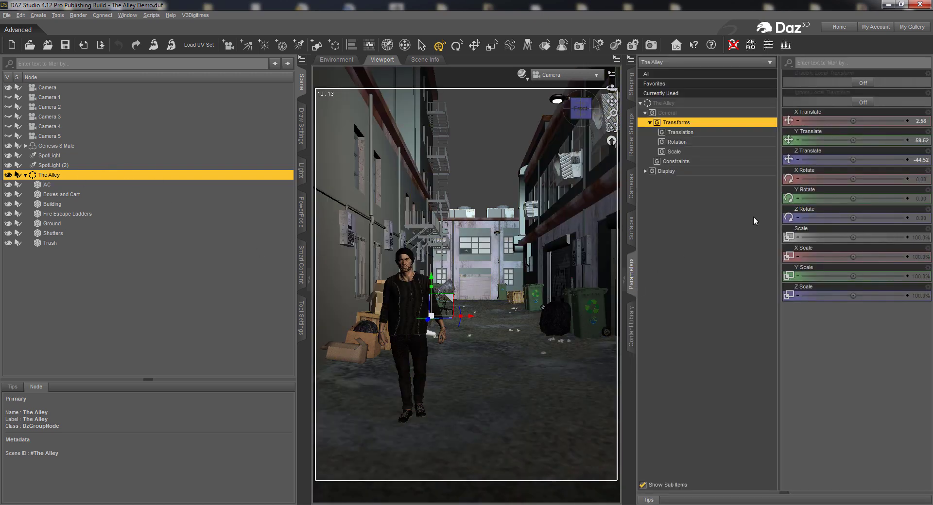
mouse_move(849, 202)
mouse_down()
mouse_move(816, 202)
mouse_move(850, 199)
mouse_up()
key(ctrl+z)
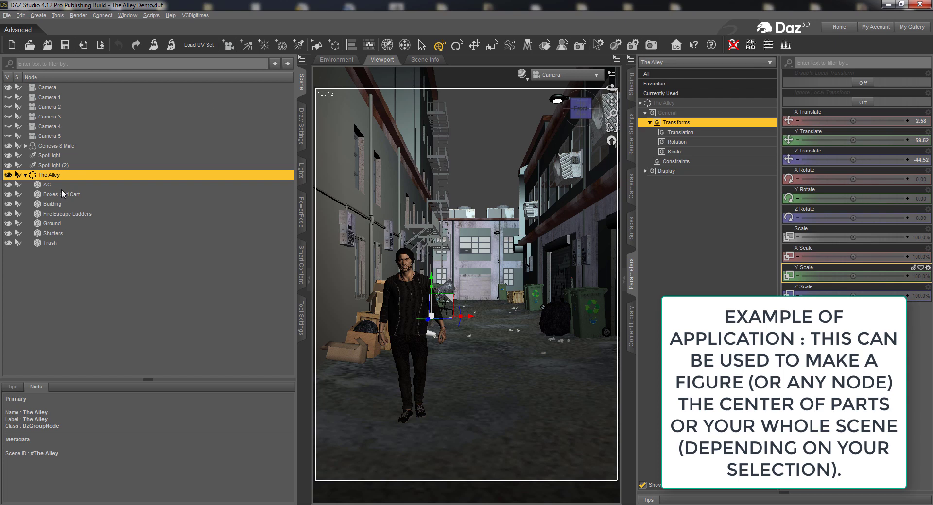
Step: Launch the Advanced Collective Transforms script for The Alley and move its window aside
click(630, 327)
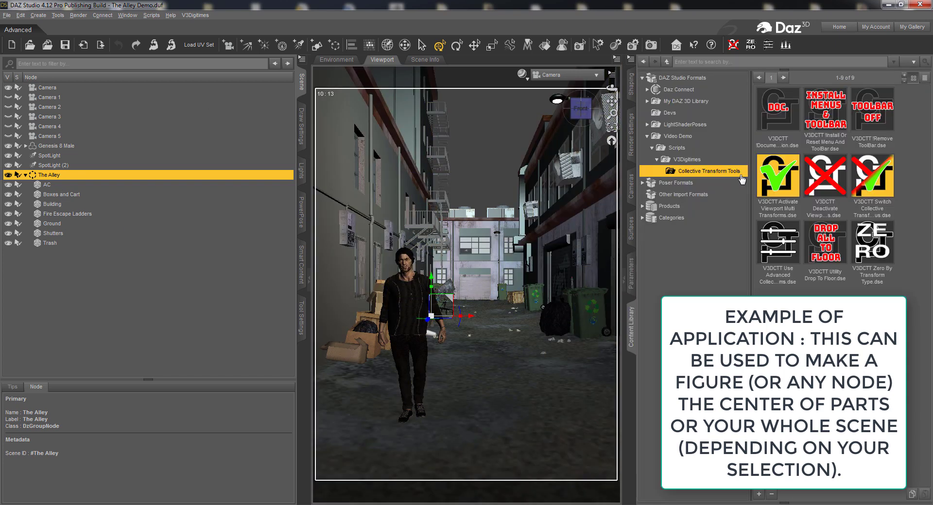
click(789, 260)
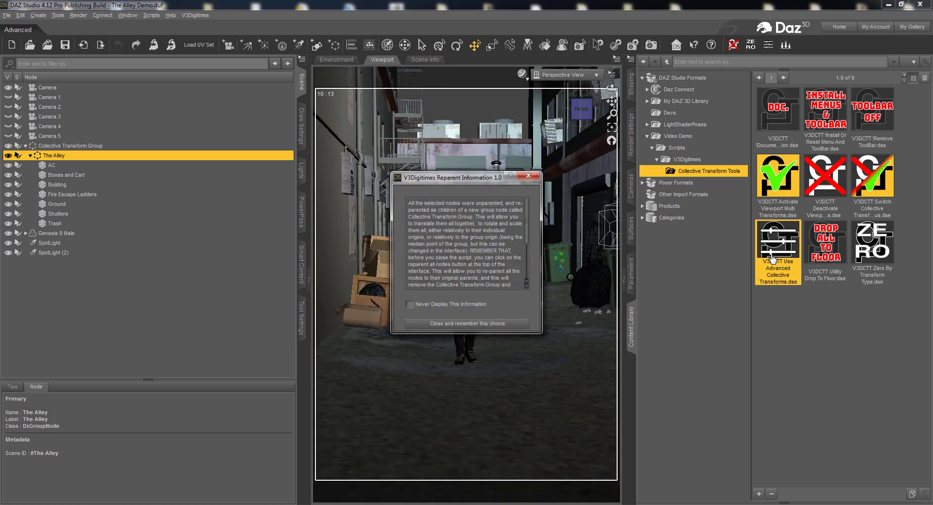
click(469, 327)
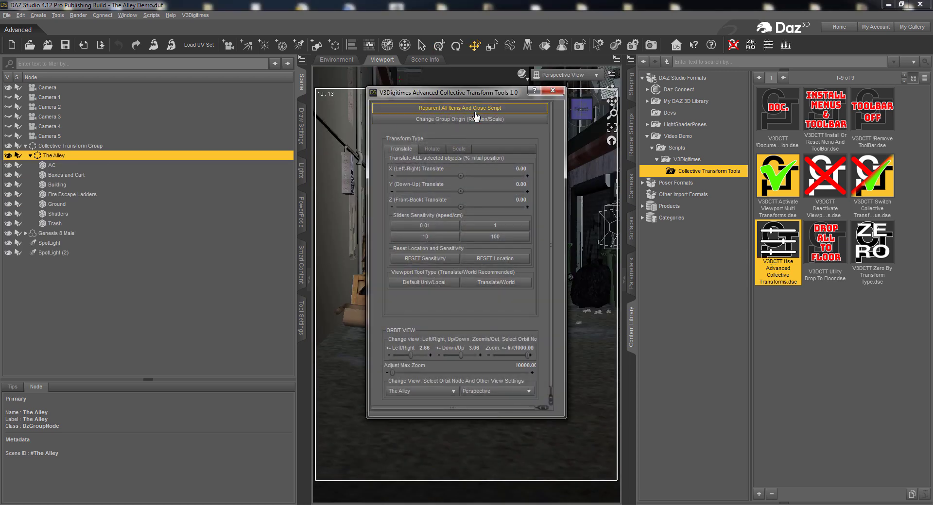
drag(492, 95, 166, 122)
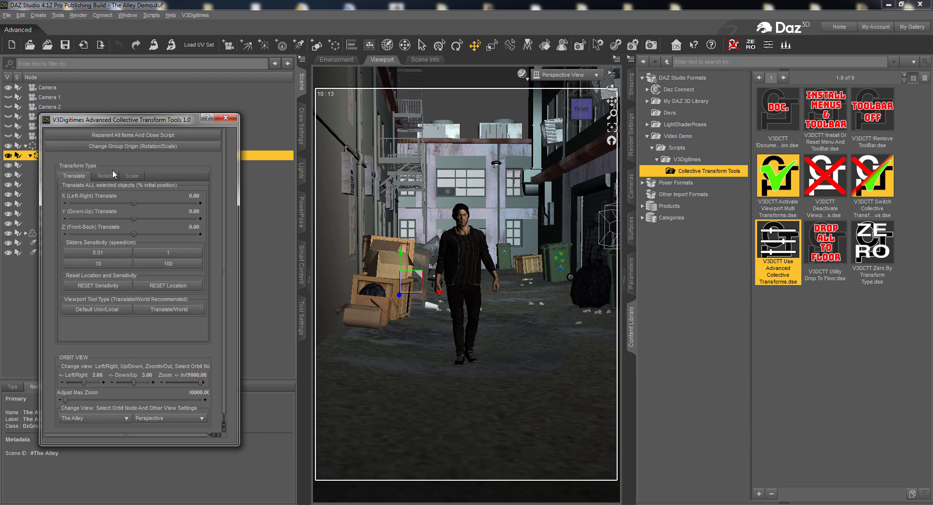
Step: Set Genesis 8 Male as the group origin and turn the alley to -14.94 Y group rotation
click(130, 149)
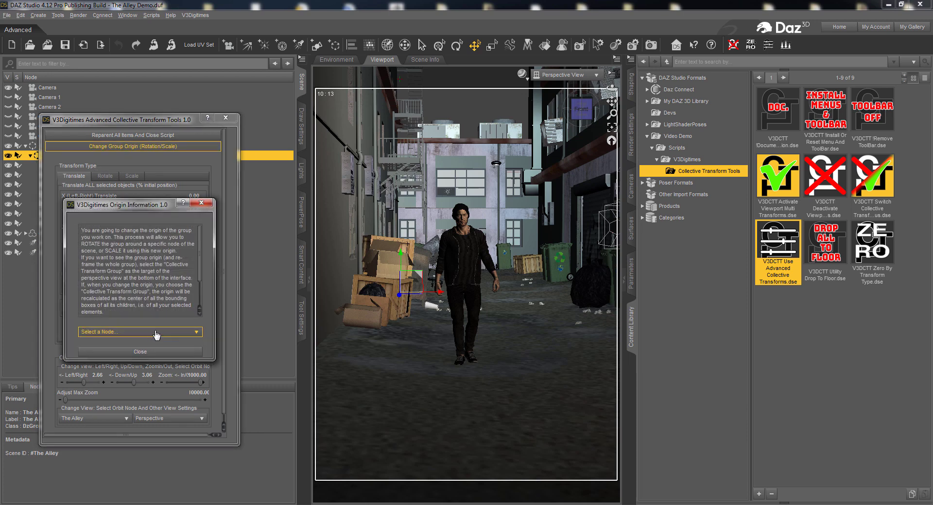
click(152, 336)
click(110, 396)
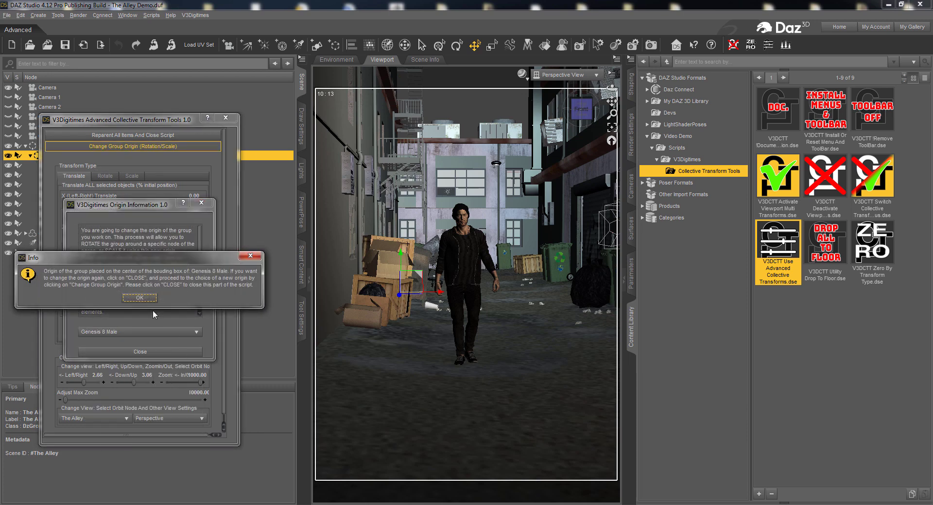
click(148, 296)
click(139, 357)
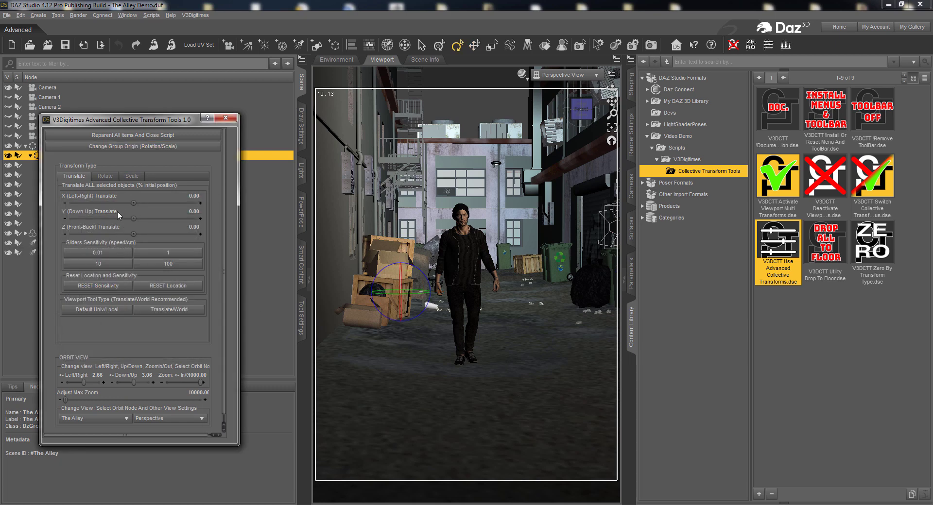
click(105, 176)
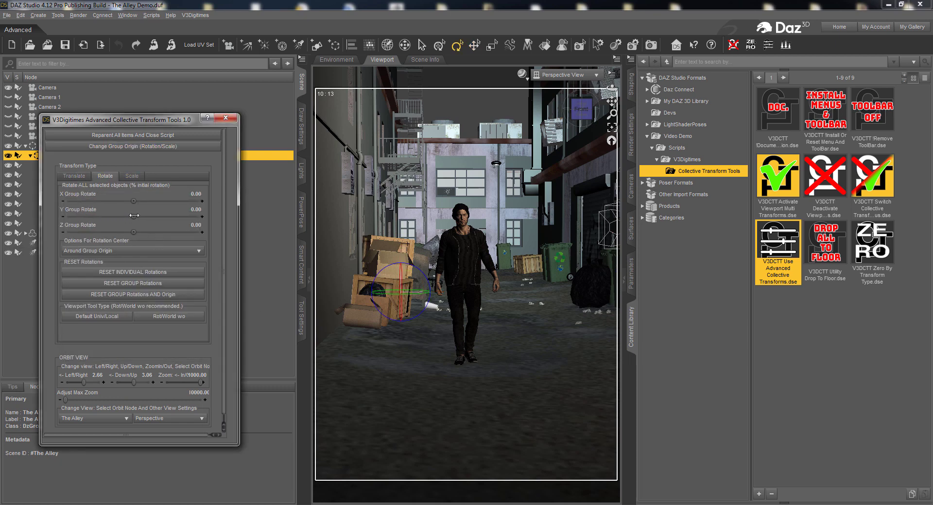
mouse_move(133, 217)
mouse_down()
mouse_move(107, 217)
mouse_move(156, 217)
mouse_move(133, 216)
mouse_up()
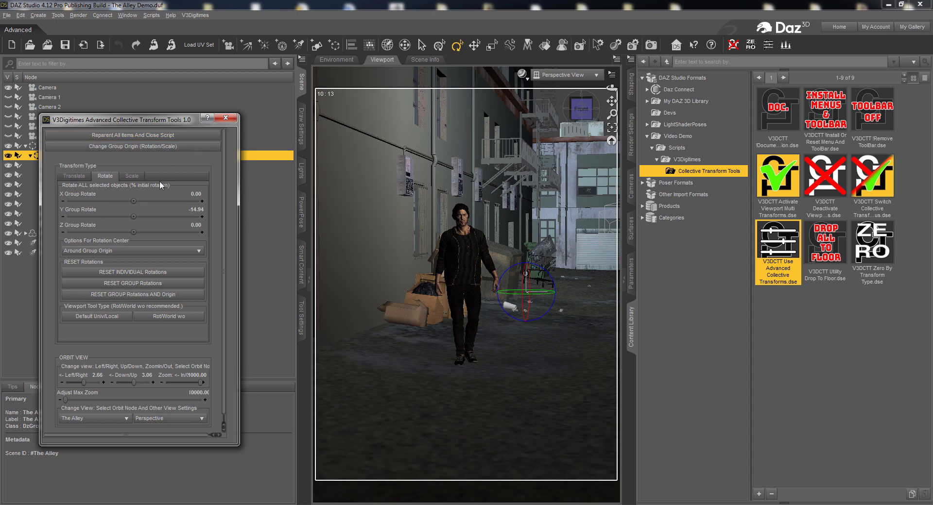
Step: Close the transform window and set the Collective Transform Group's Y Rotate to -10.90
click(226, 119)
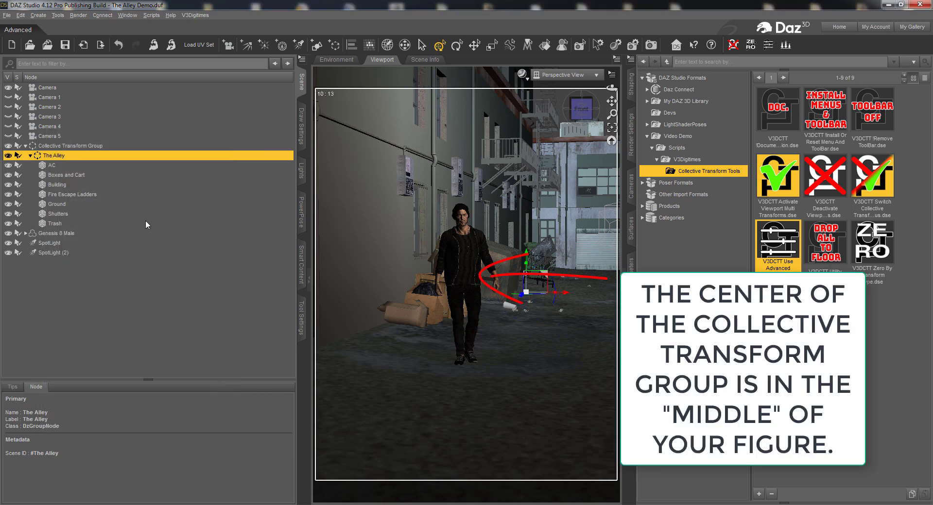
click(84, 146)
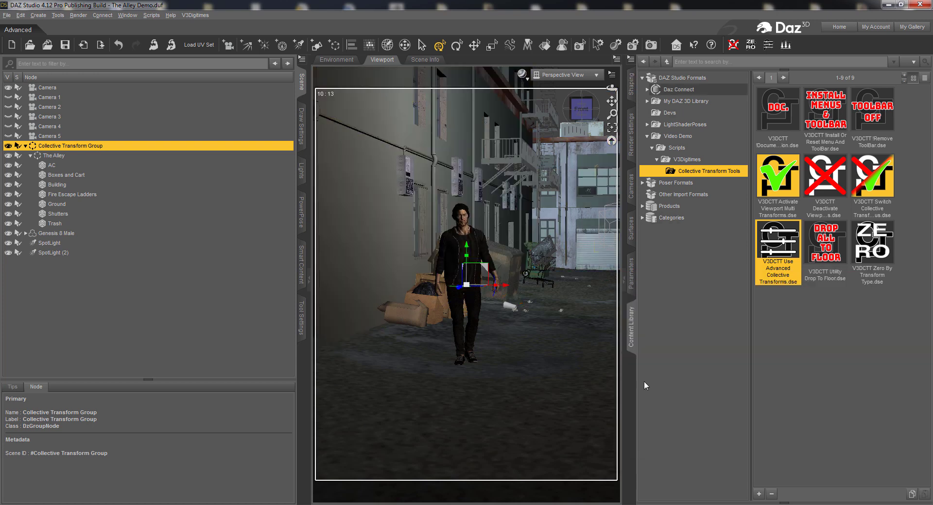
click(630, 274)
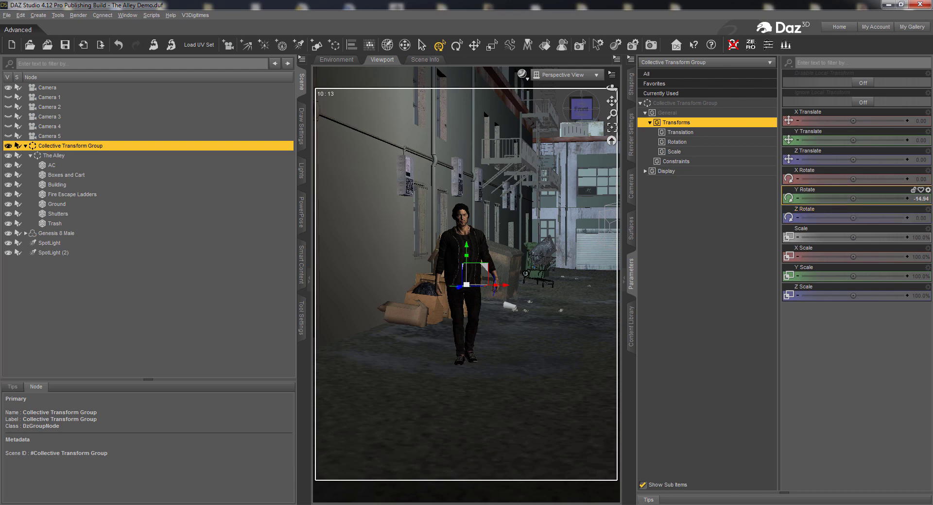
drag(853, 198, 598, 162)
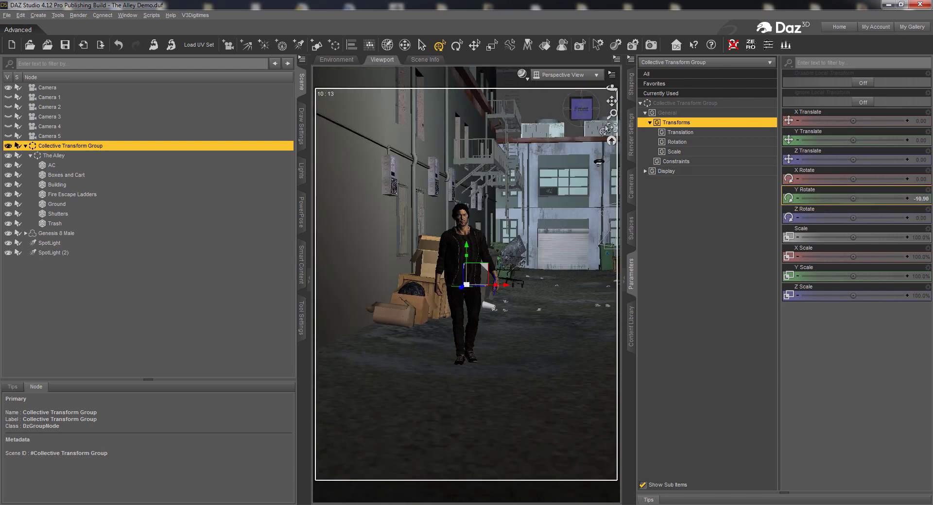
Step: Switch the viewport to the scene Camera and undo the last change
click(564, 74)
click(587, 210)
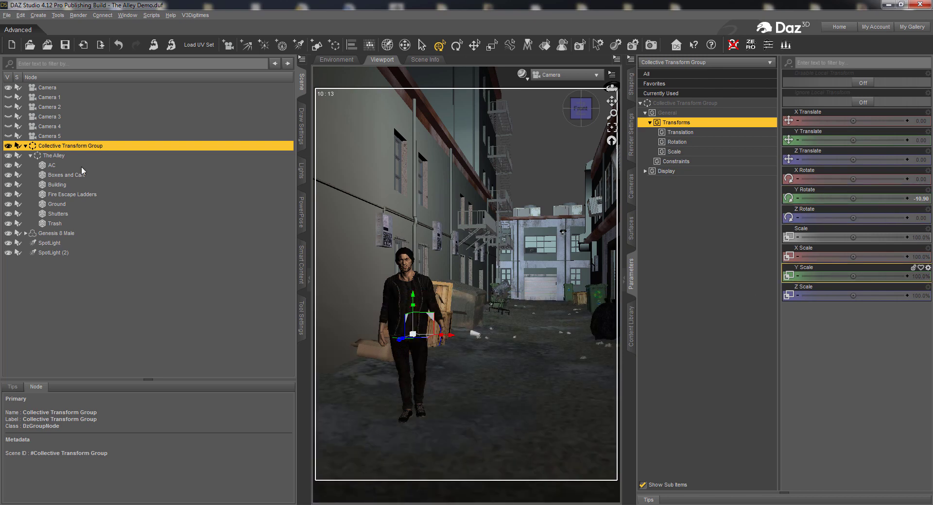
key(ctrl+z)
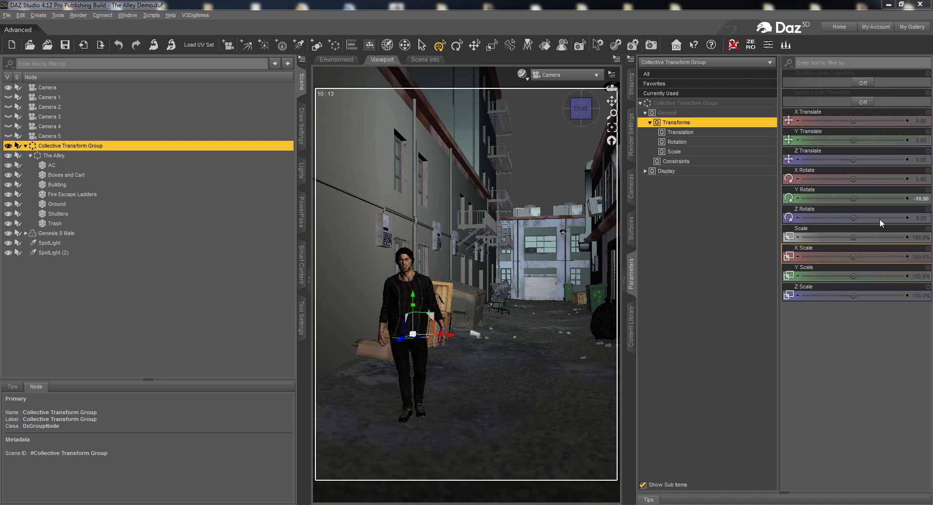
Step: Reset Y Rotate to 0, mirror the alley with X Scale -100%, then test Y Rotate at -12.71
click(923, 200)
text(0)
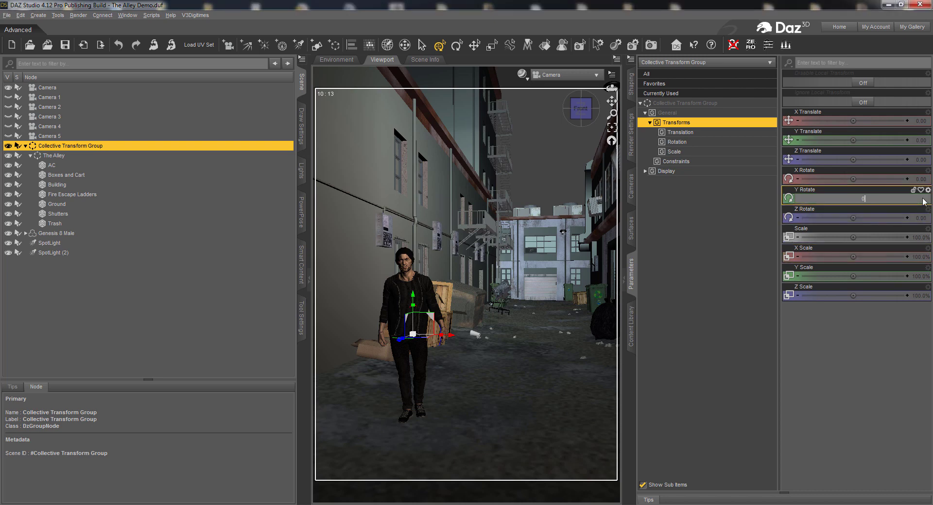
key(Return)
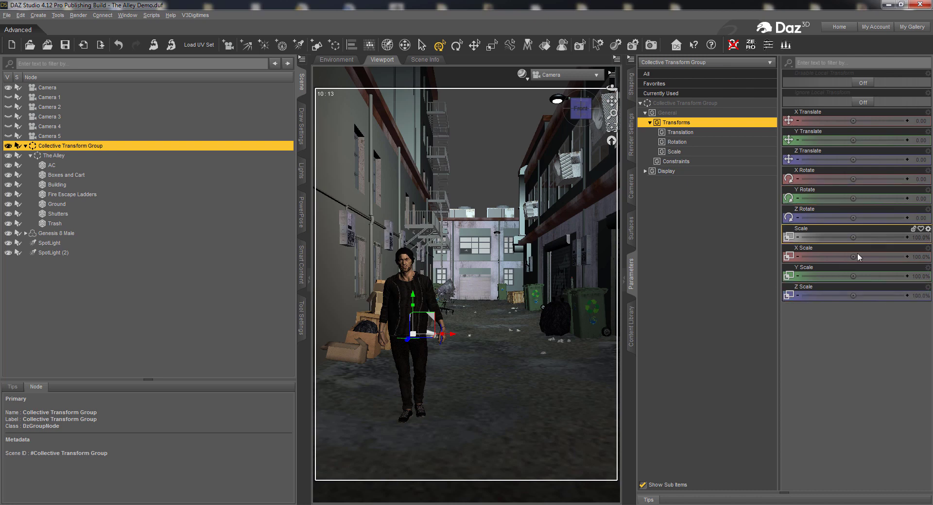
drag(857, 261, 827, 258)
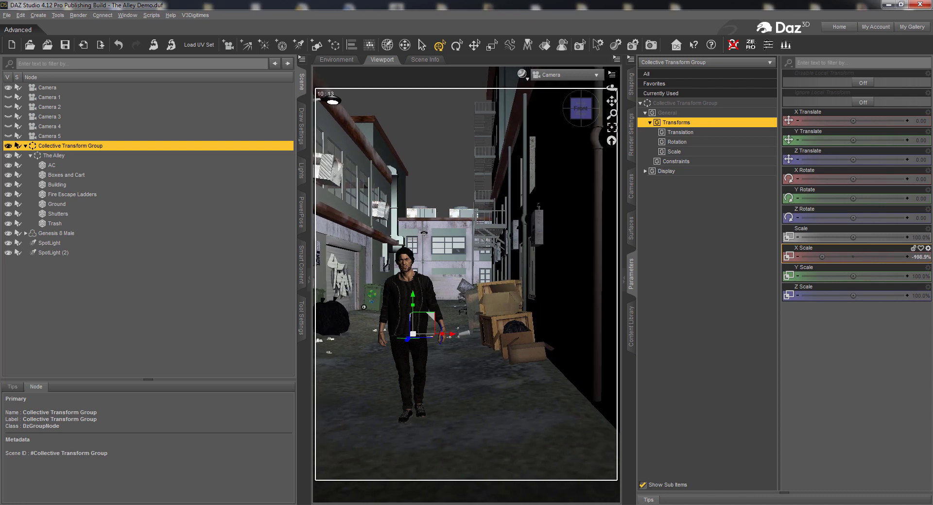
click(919, 259)
text(-1)
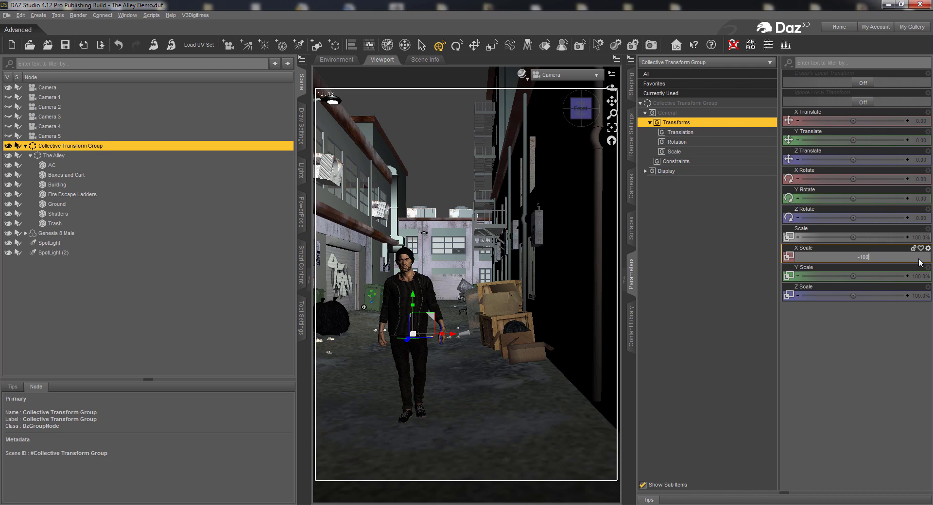
text(00)
key(Return)
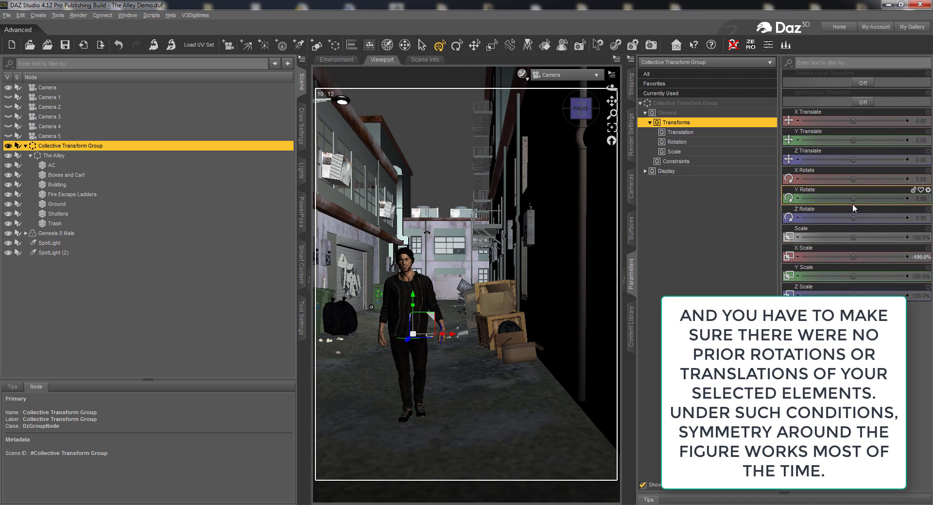
drag(852, 203, 829, 203)
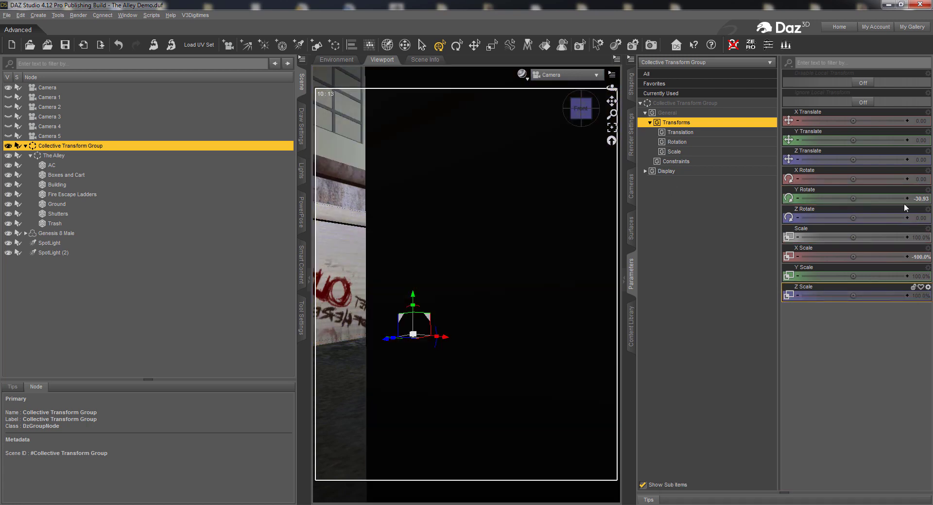
drag(837, 203, 853, 203)
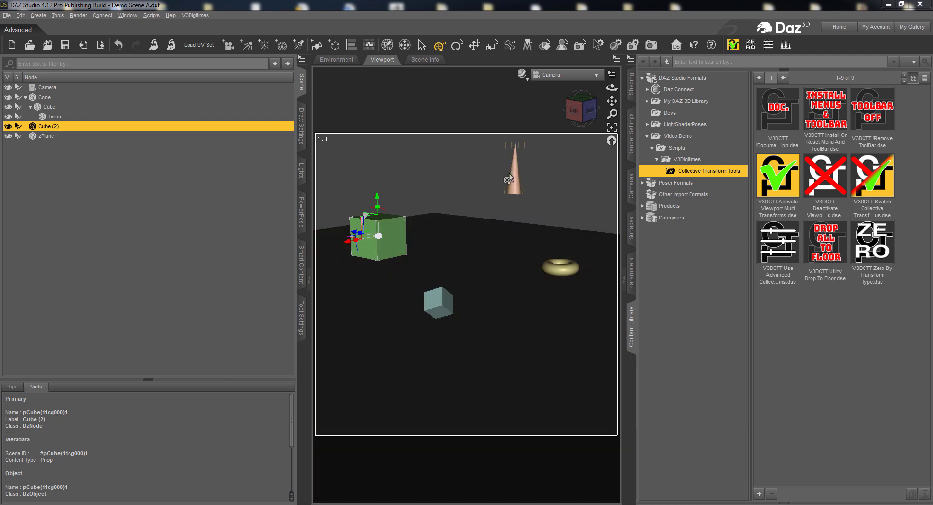
Step: Select the green Cube (2) and Cone and apply the built-in Drop to Floor (Ctrl+D) twice
click(41, 97)
click(51, 126)
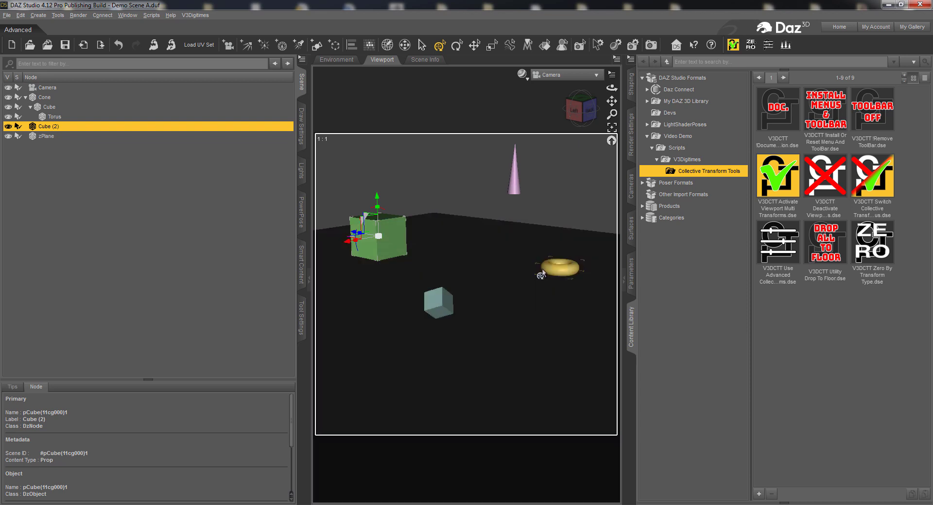
click(543, 275)
click(50, 107)
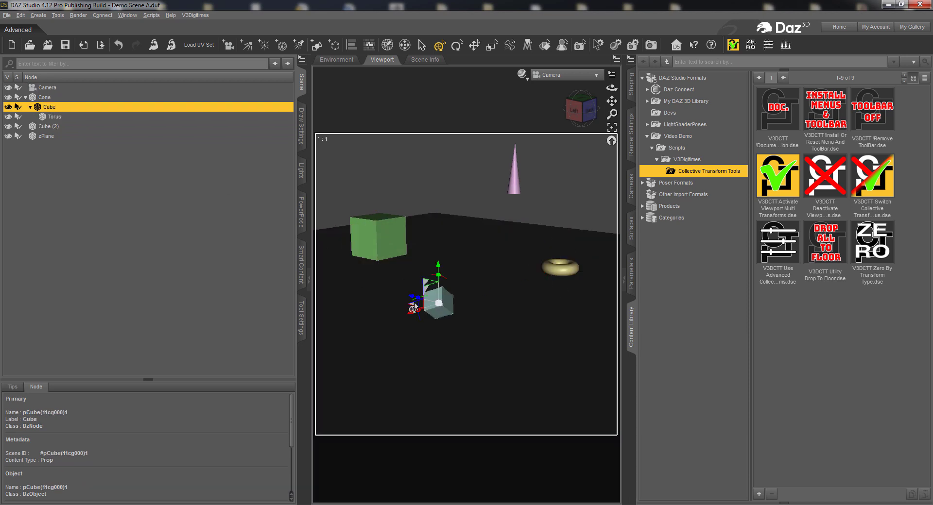
click(49, 98)
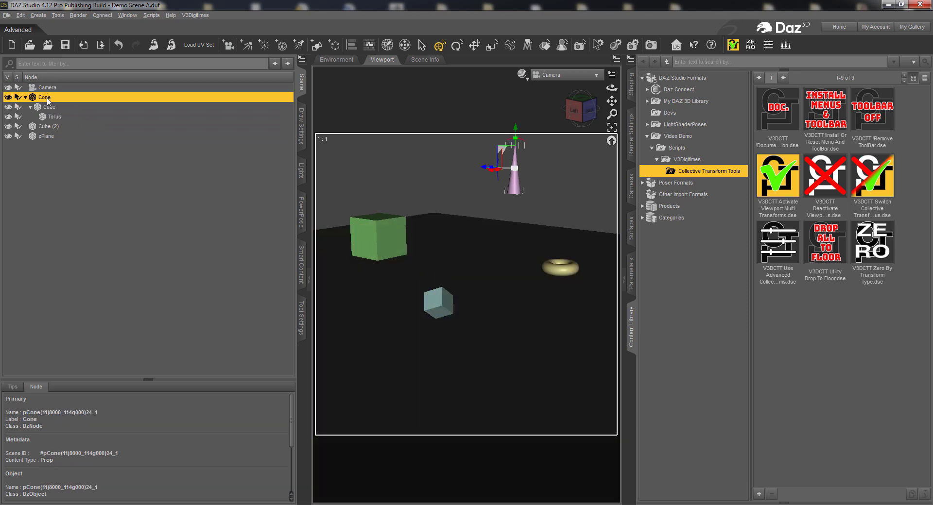
click(384, 261)
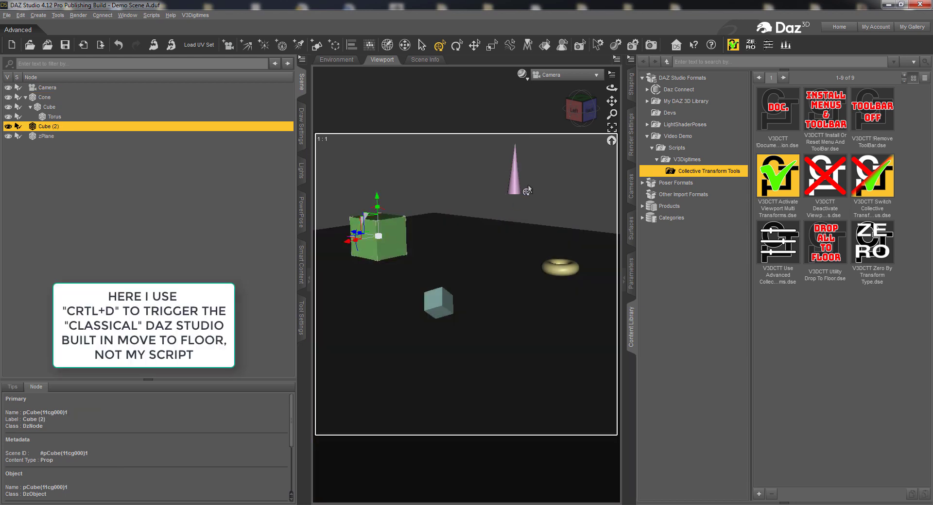
ctrl+click(513, 188)
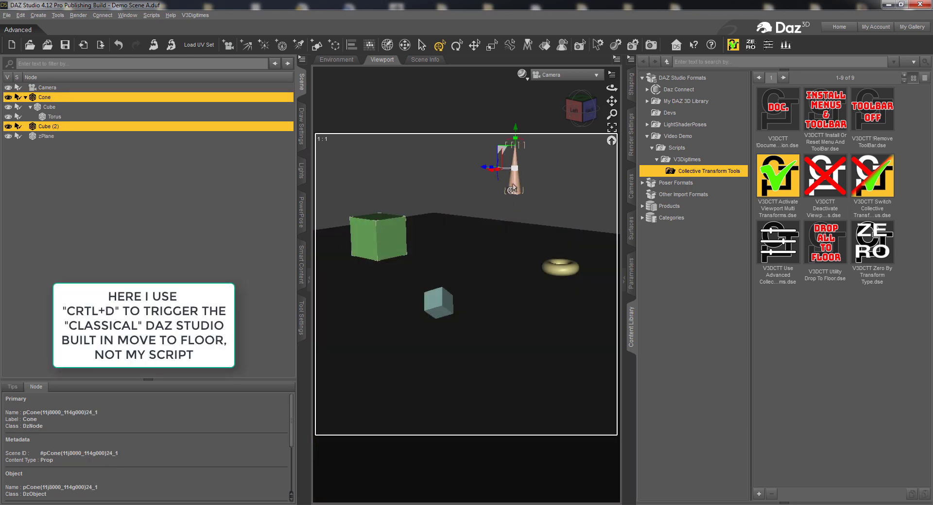
key(ctrl+d)
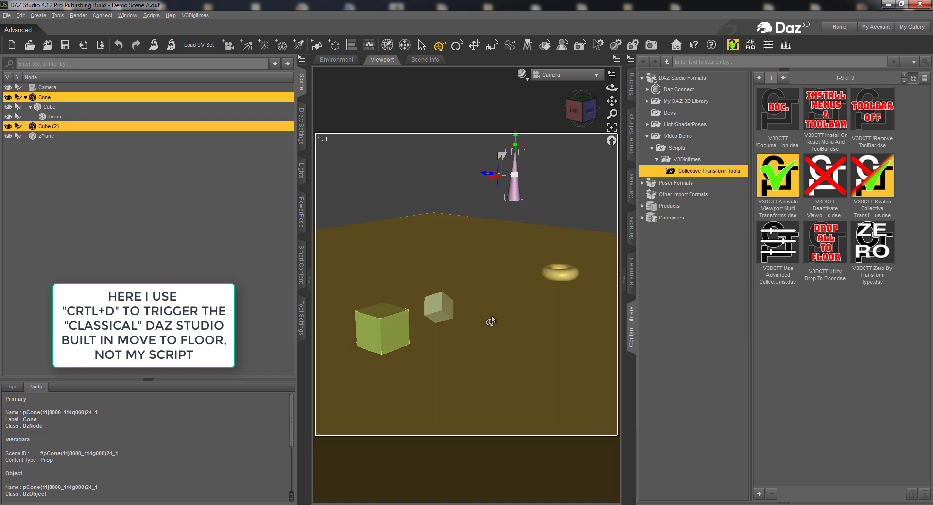
key(ctrl+d)
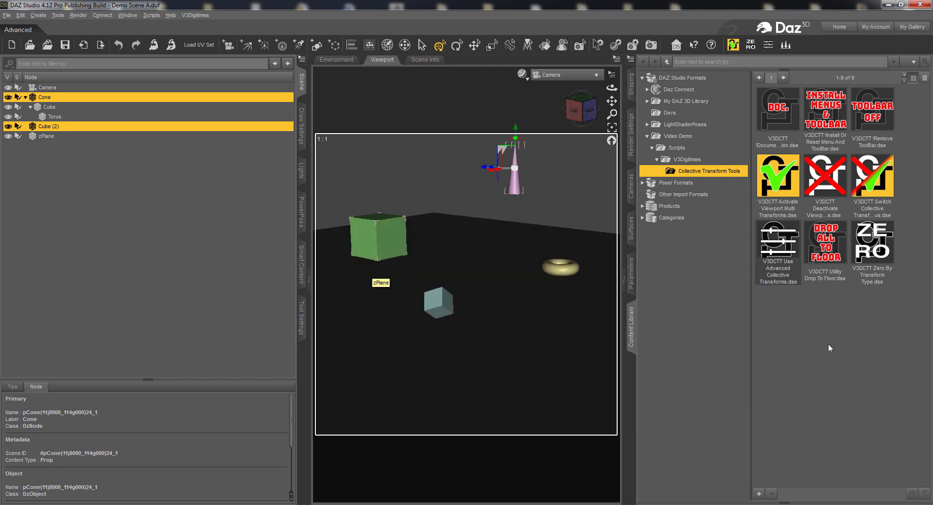
Step: Drop the selected objects to the floor and orbit to view them from below
mouse_move(832, 239)
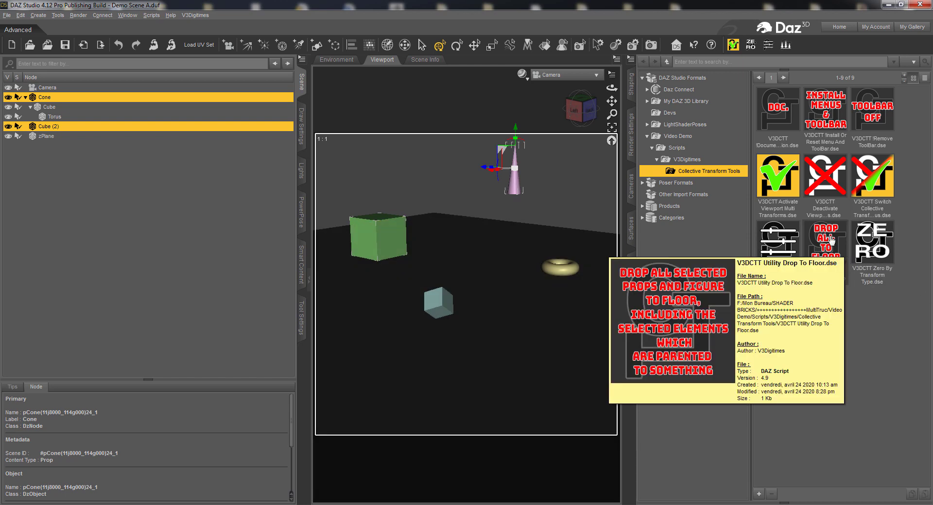
double_click(832, 239)
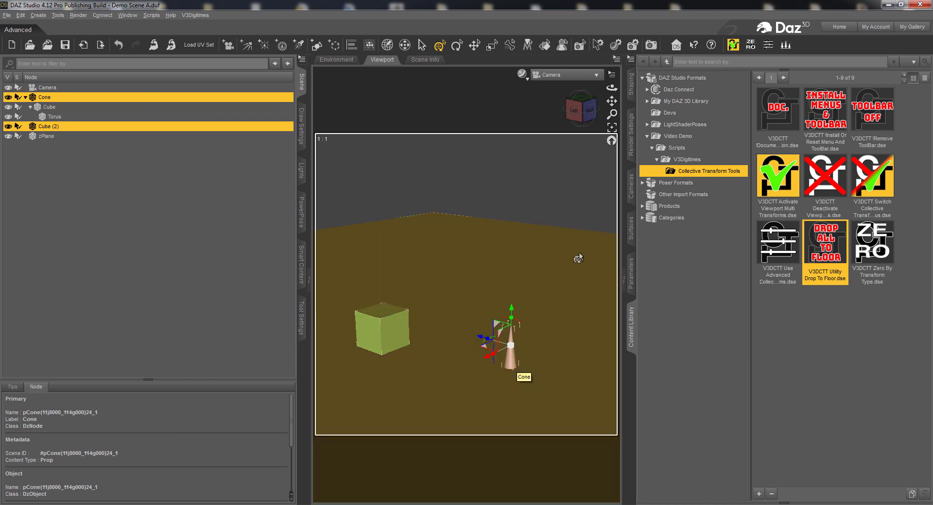
drag(612, 88, 613, 129)
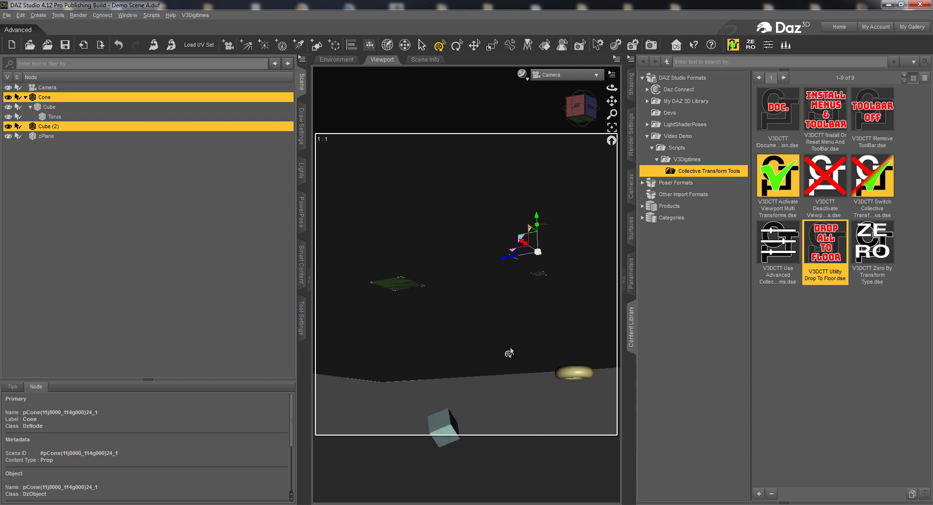
Step: Undo back to the layout where Cube (2) rests on the floor and the Cone floats above
key(ctrl+z)
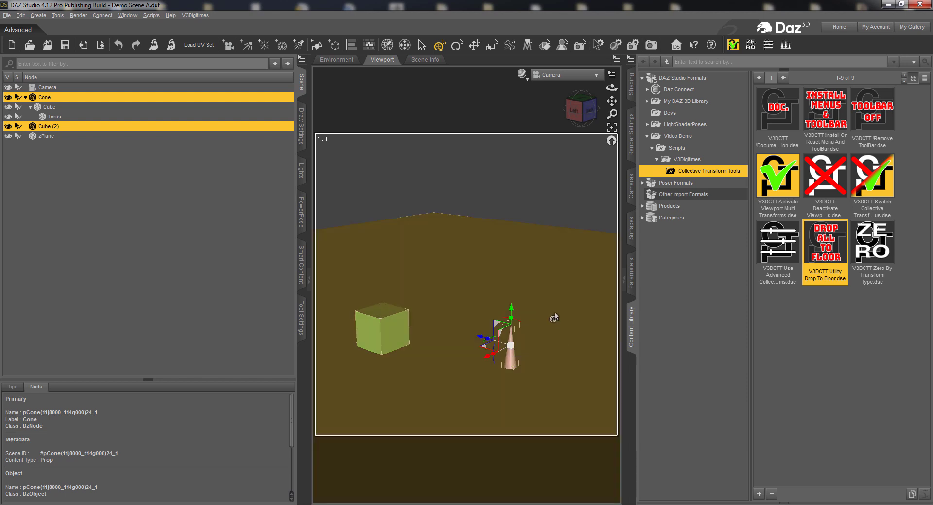
key(ctrl+z)
key(ctrl+z)
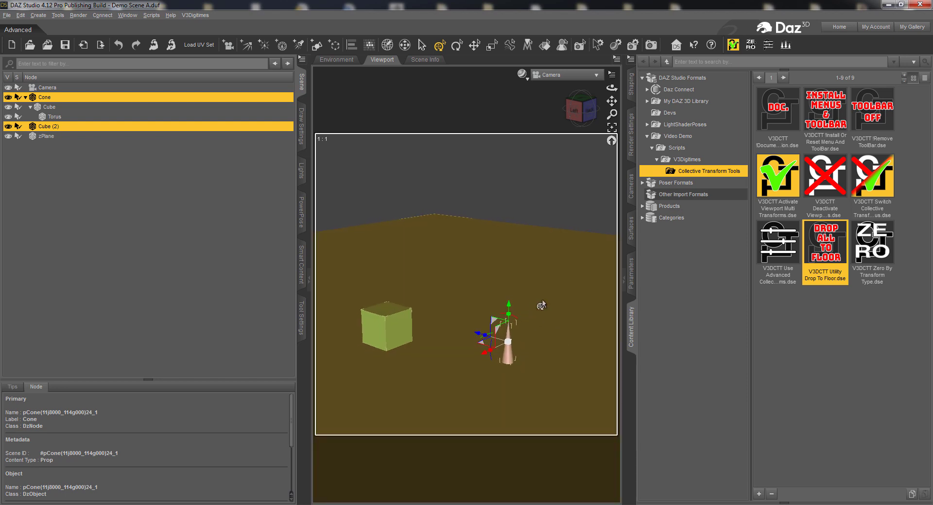
key(ctrl+y)
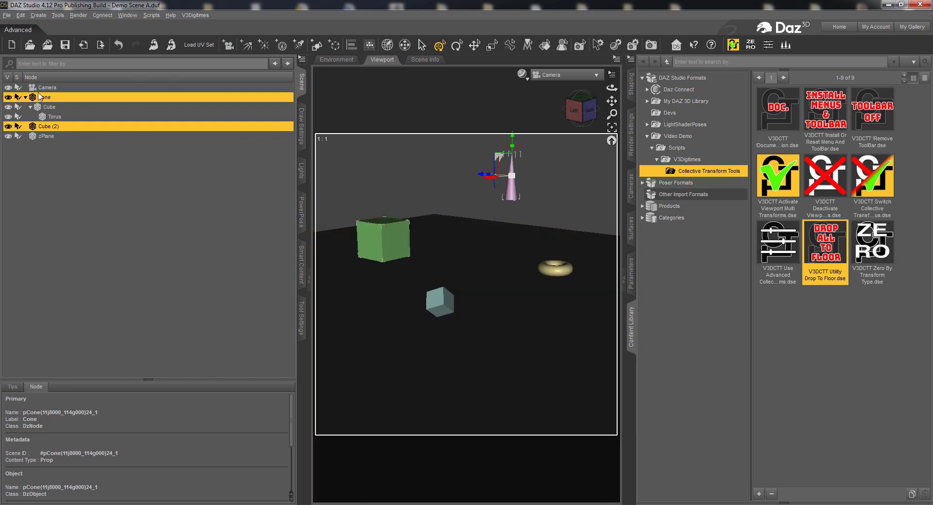
Step: Select Cube, Torus, Cone and Cube (2) and apply V3DCTT Utility Drop To Floor
click(440, 303)
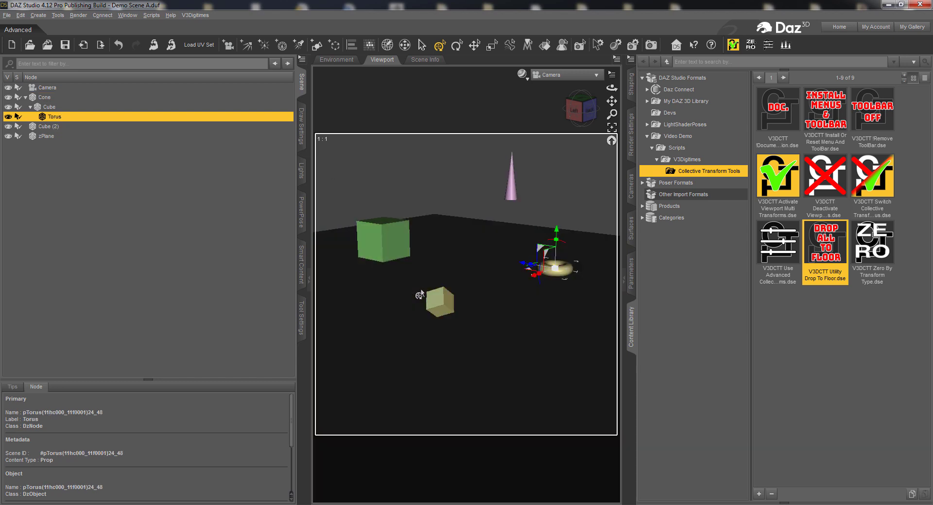
ctrl+click(511, 179)
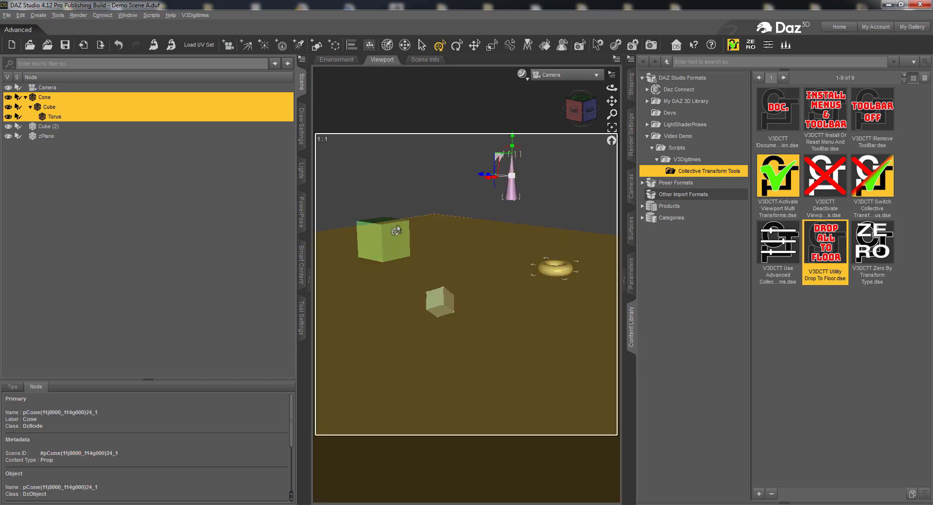
ctrl+click(388, 235)
double_click(838, 262)
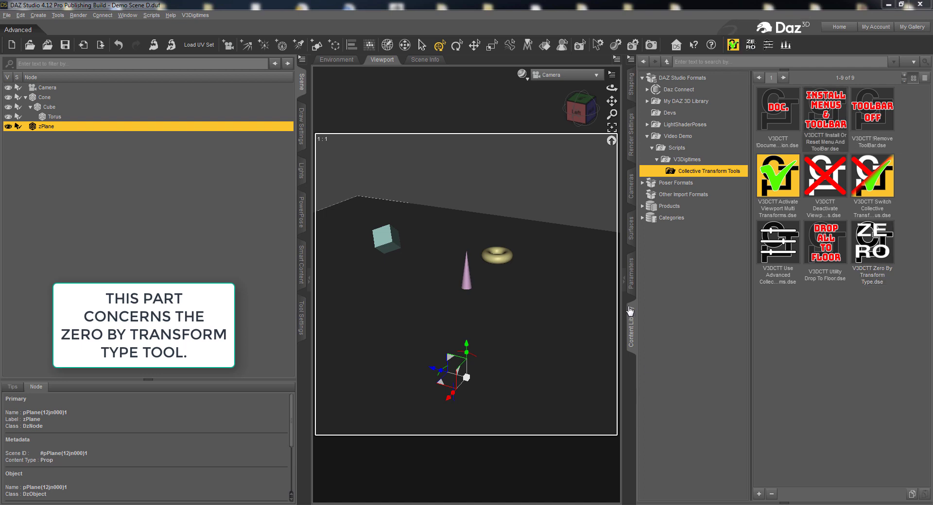
Step: Show the Cone's transforms in Parameters: Y rotation 100.93 and scale 62.6%
click(631, 287)
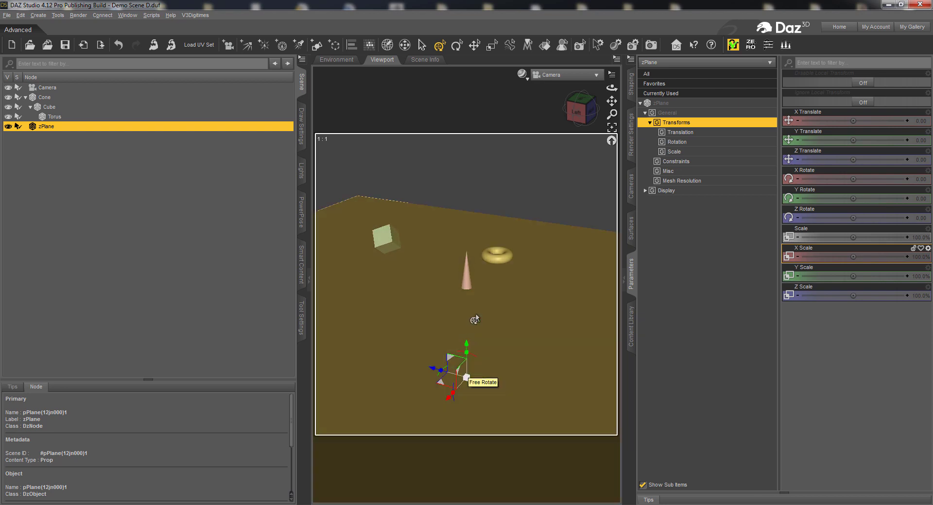
click(466, 269)
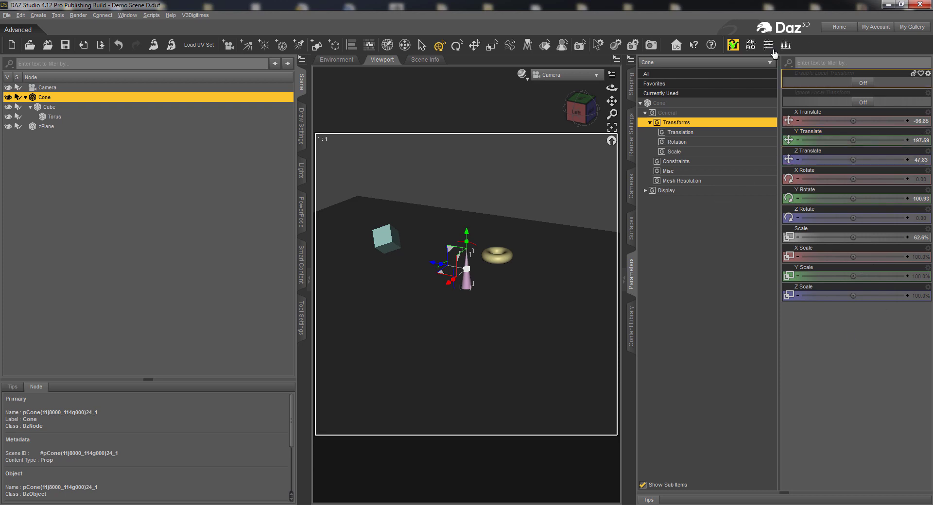
Step: With Advanced Zero, zero the Cone's translation and rotation dials and reset its scale to 100%
click(749, 47)
drag(423, 137, 135, 155)
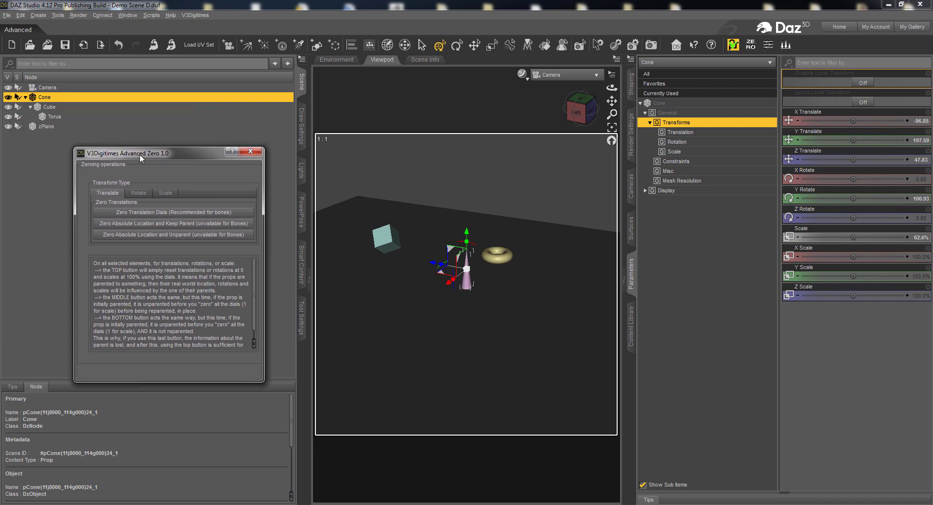
click(168, 218)
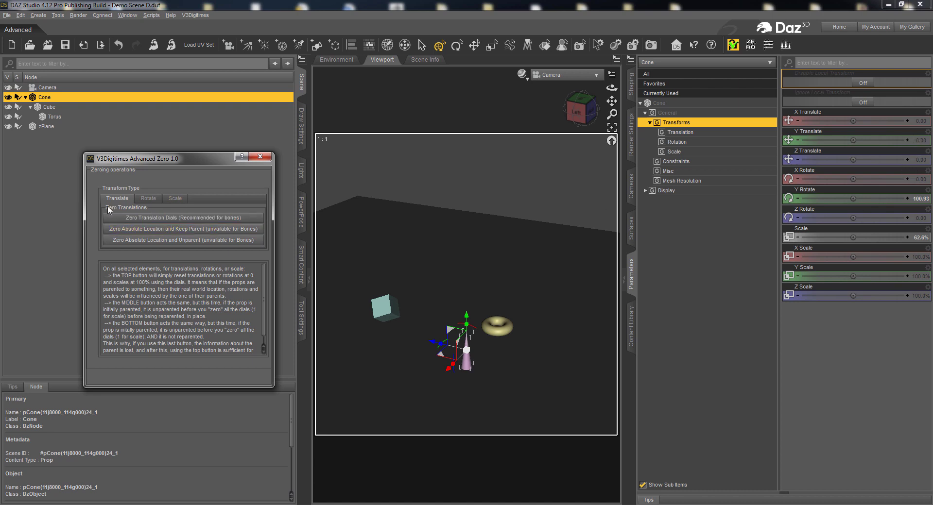
click(149, 199)
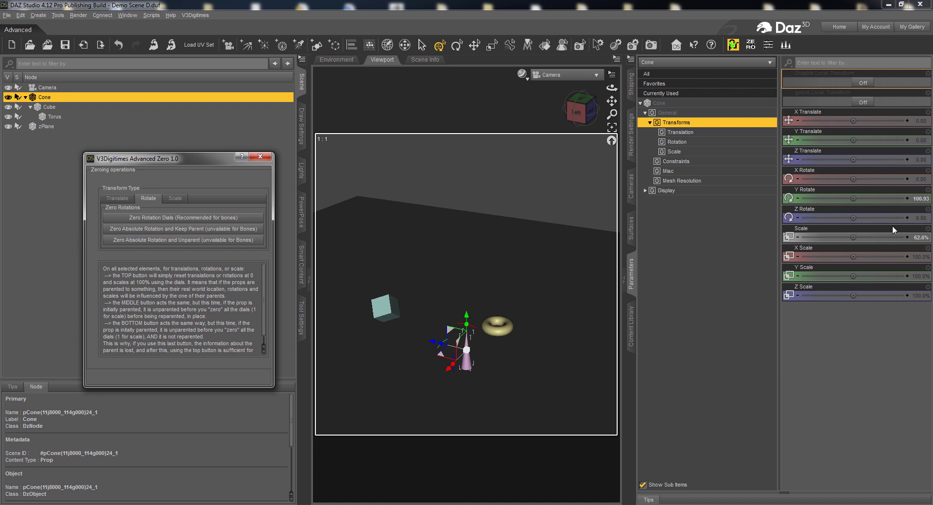
click(152, 219)
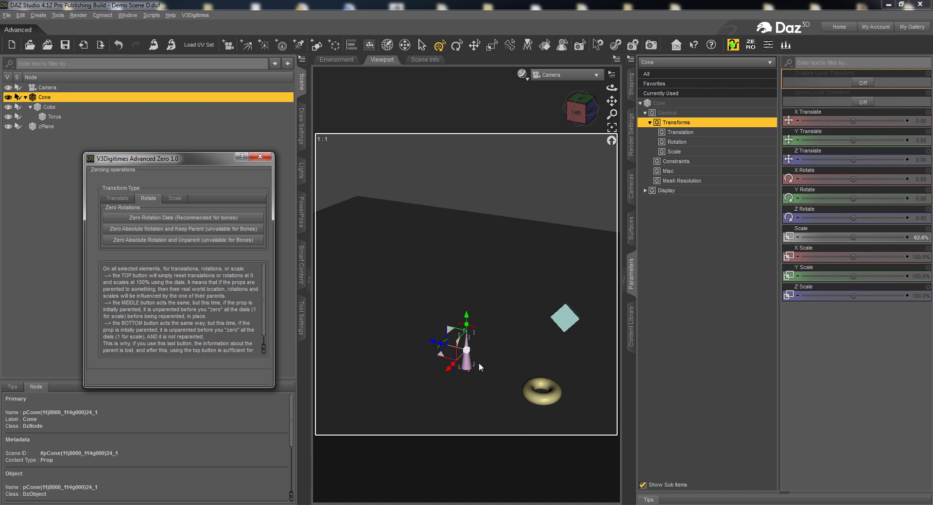
click(175, 199)
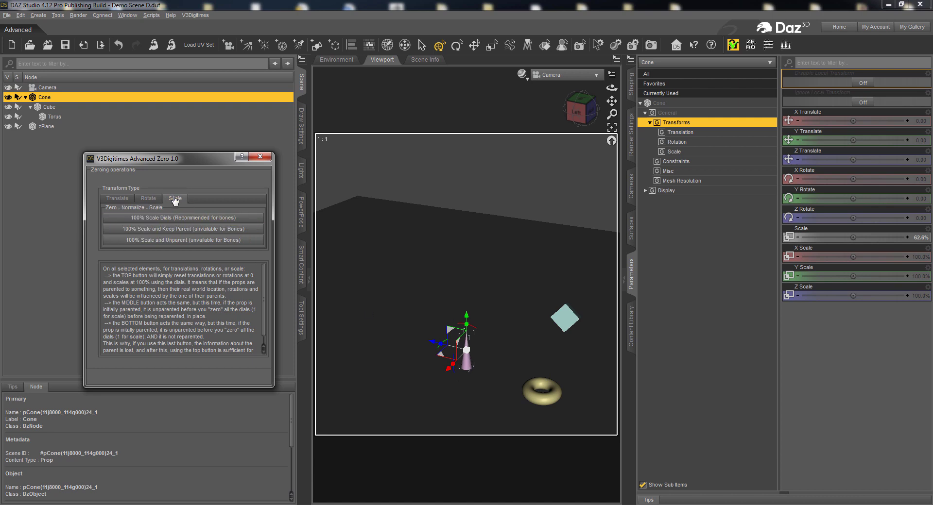
click(179, 232)
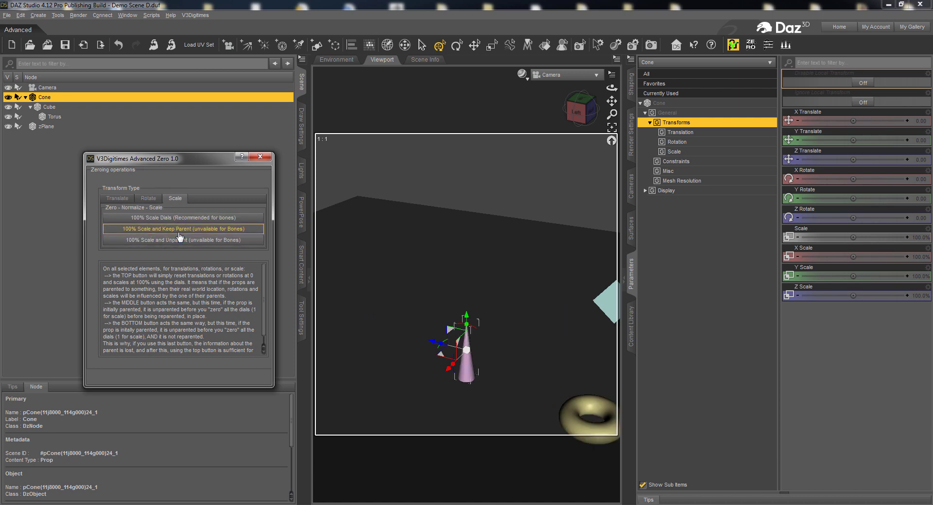
click(259, 157)
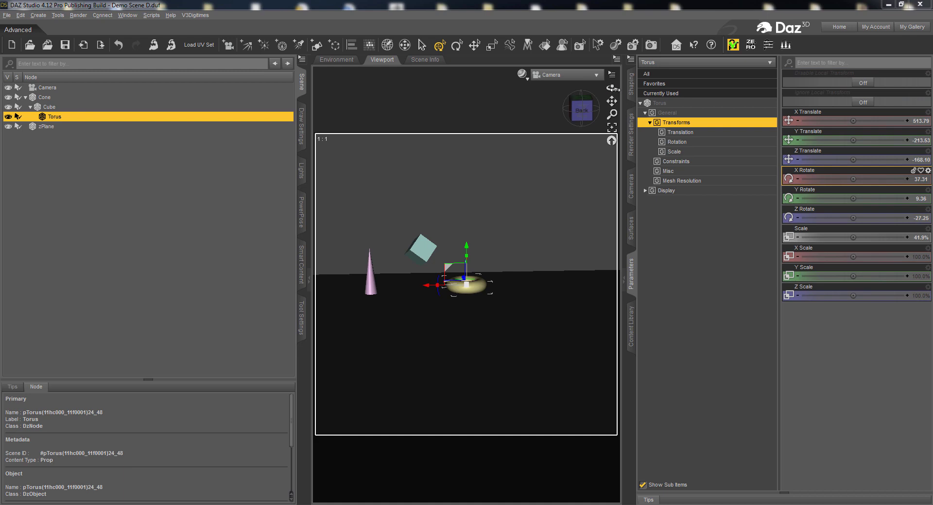
Step: Zero the Torus's translation dials relative to its parent in the Advanced Zero dialog
drag(612, 88, 2, 217)
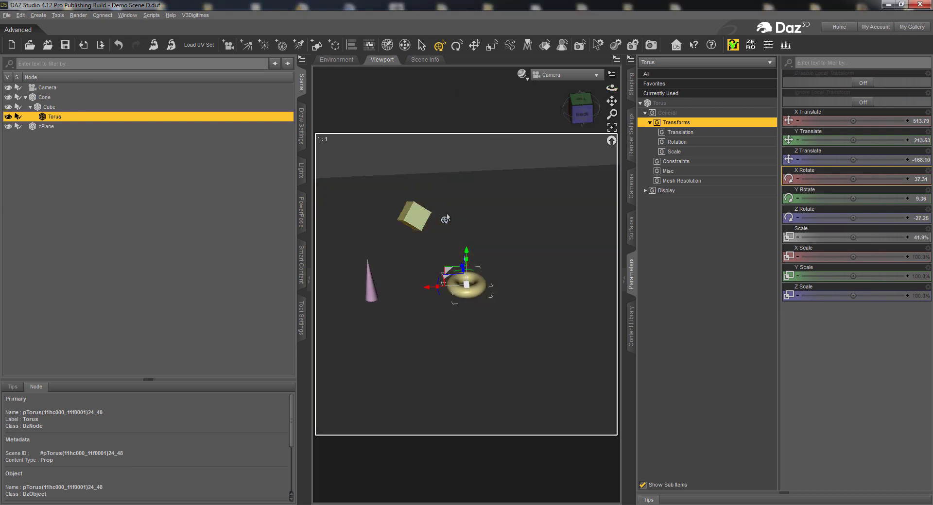
click(751, 45)
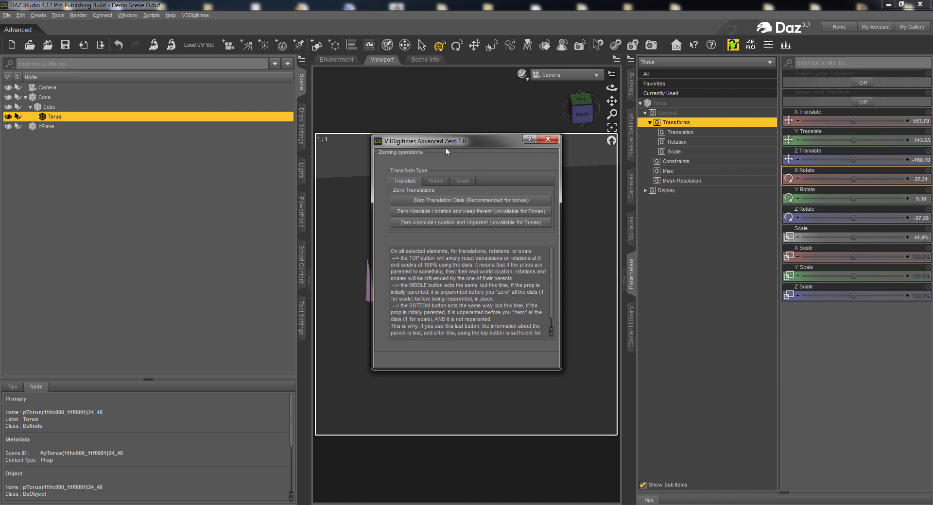
drag(471, 144, 118, 151)
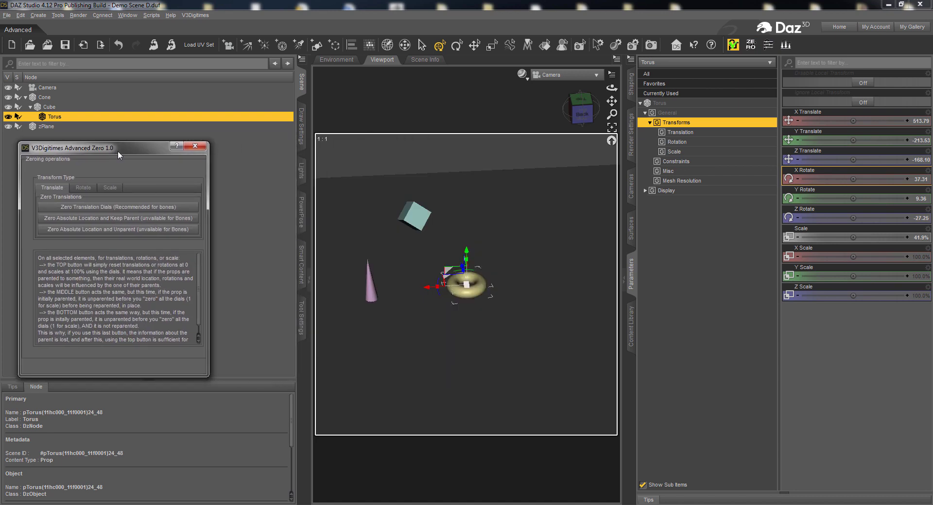
click(114, 207)
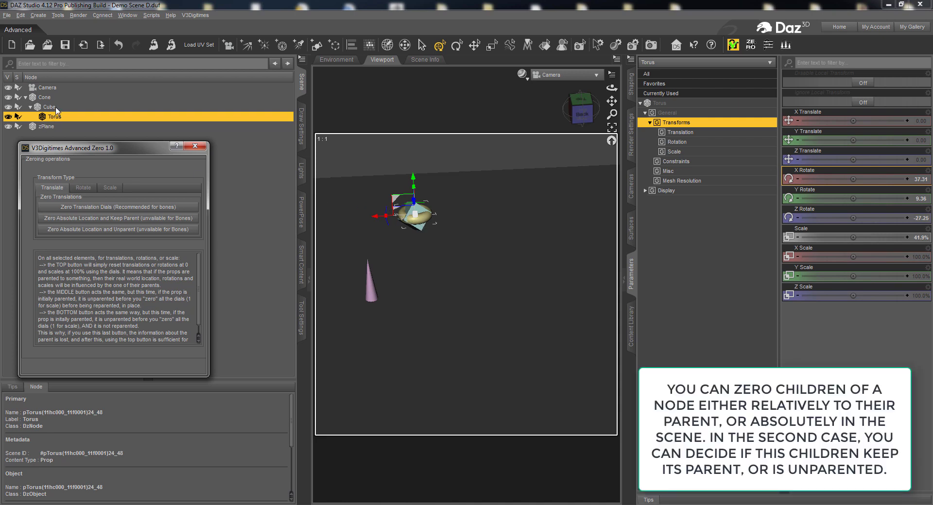
Step: Move the Torus to the world origin with Zero Absolute Location and Keep Parent
click(99, 223)
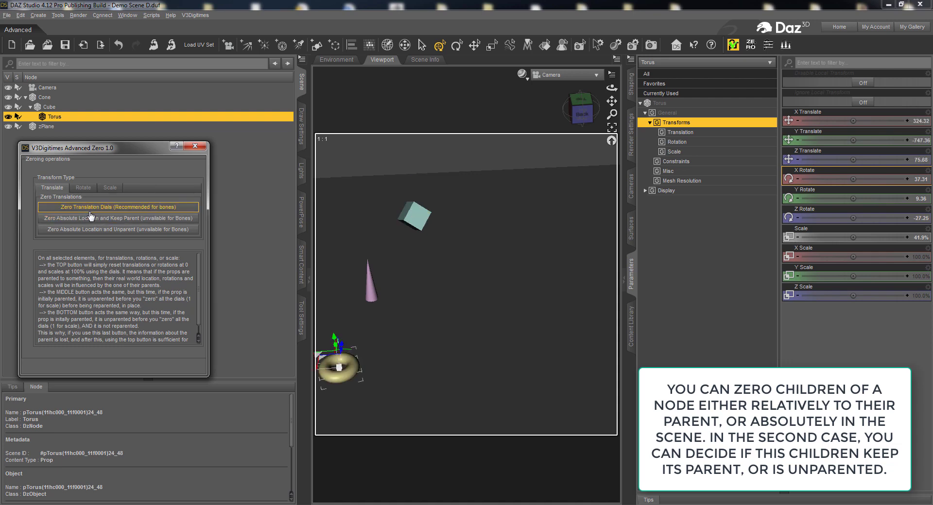
click(90, 210)
click(102, 221)
click(92, 210)
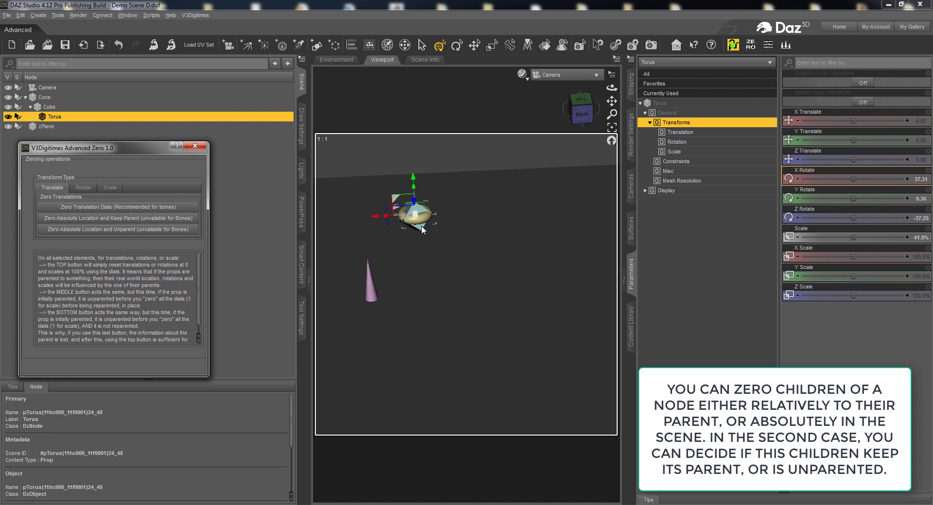
click(118, 218)
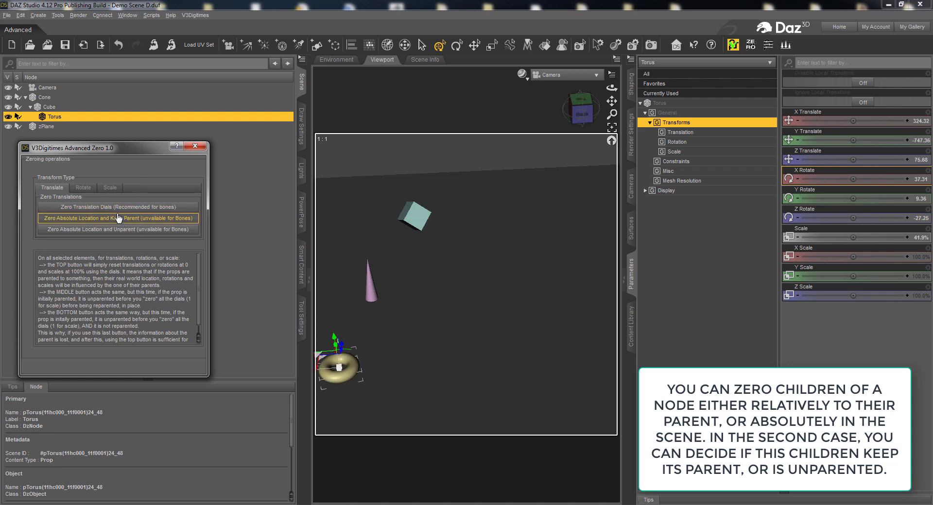
Step: Zero the Torus's rotation dials, then its absolute rotation keeping the parent, and close the dialog
click(83, 187)
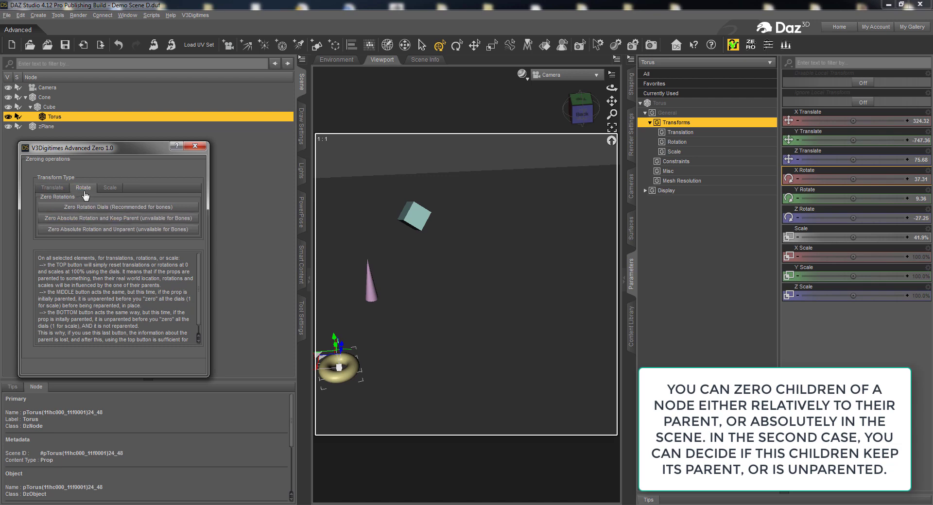
click(112, 208)
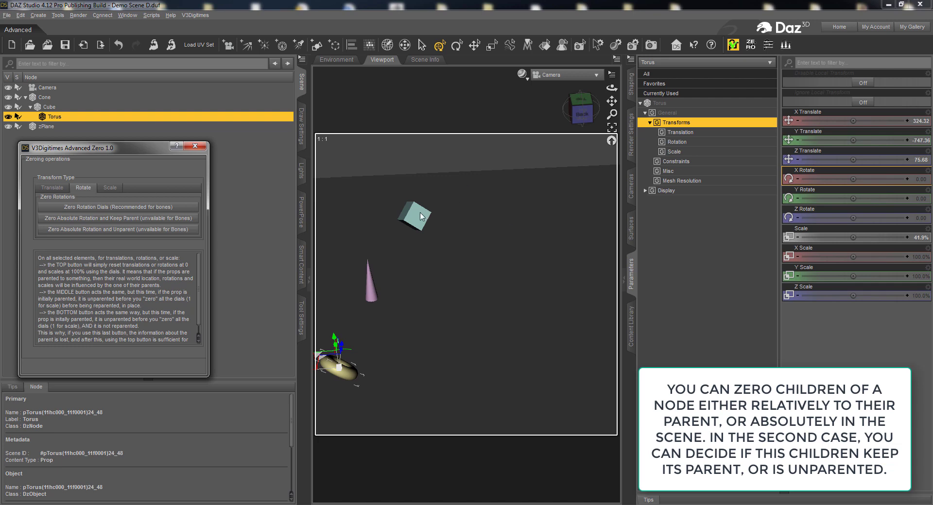
click(95, 222)
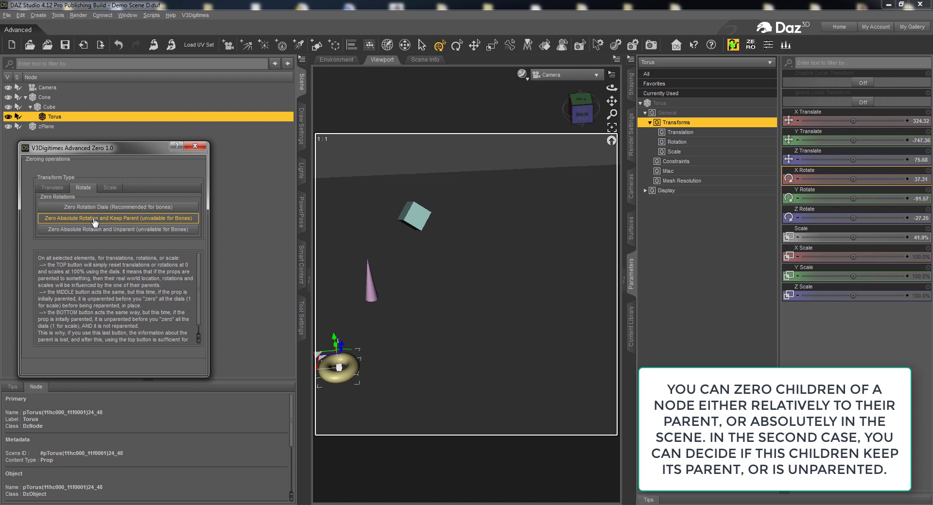
click(196, 146)
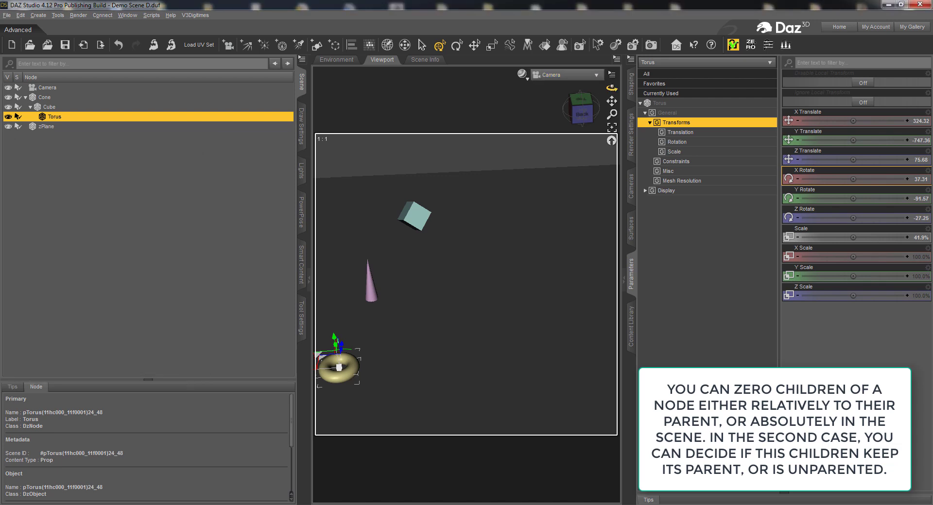
mouse_move(612, 88)
mouse_down()
mouse_move(568, 90)
mouse_move(586, 90)
mouse_move(588, 104)
mouse_up()
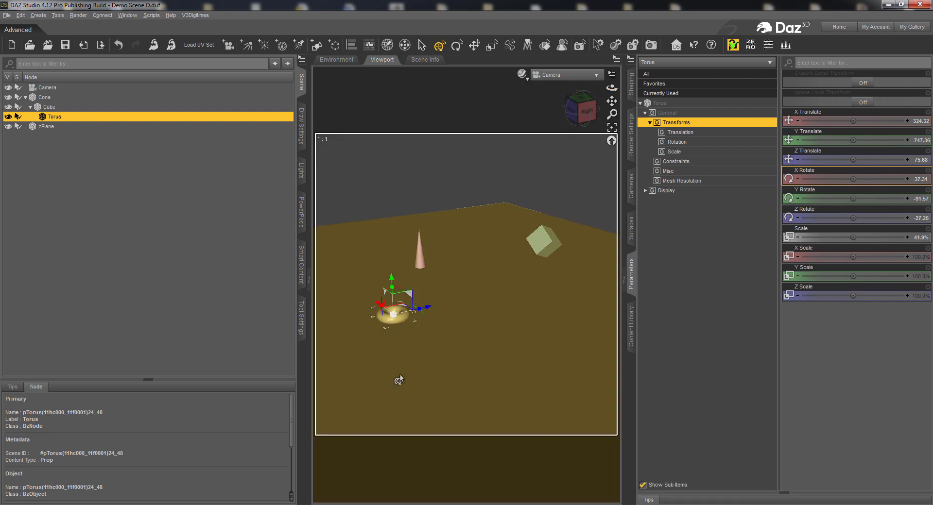